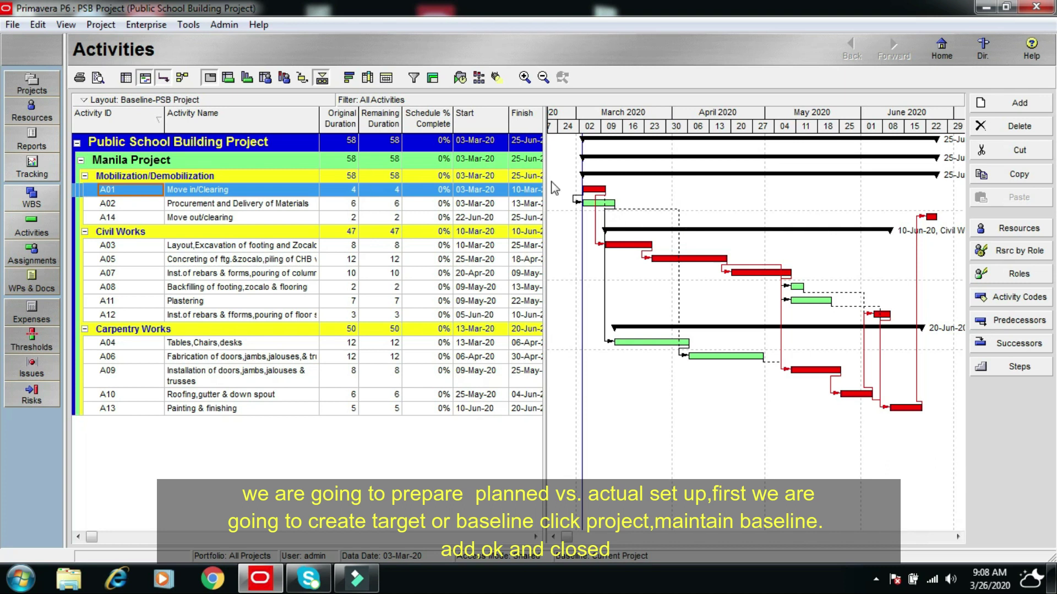
Create a new baseline for the Public School Building Project by saving a copy of the current project
click(101, 28)
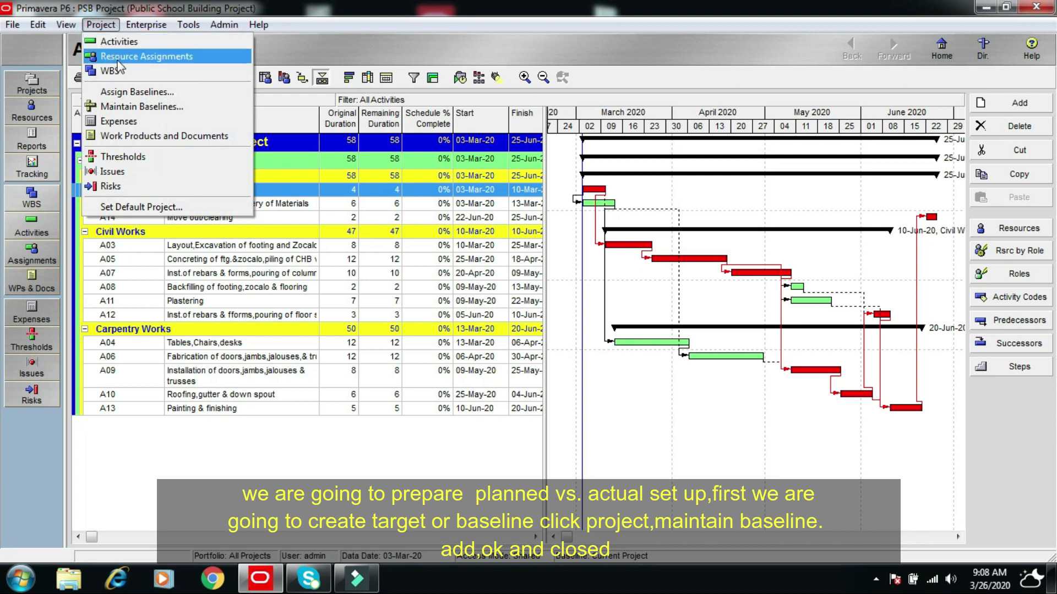
click(128, 109)
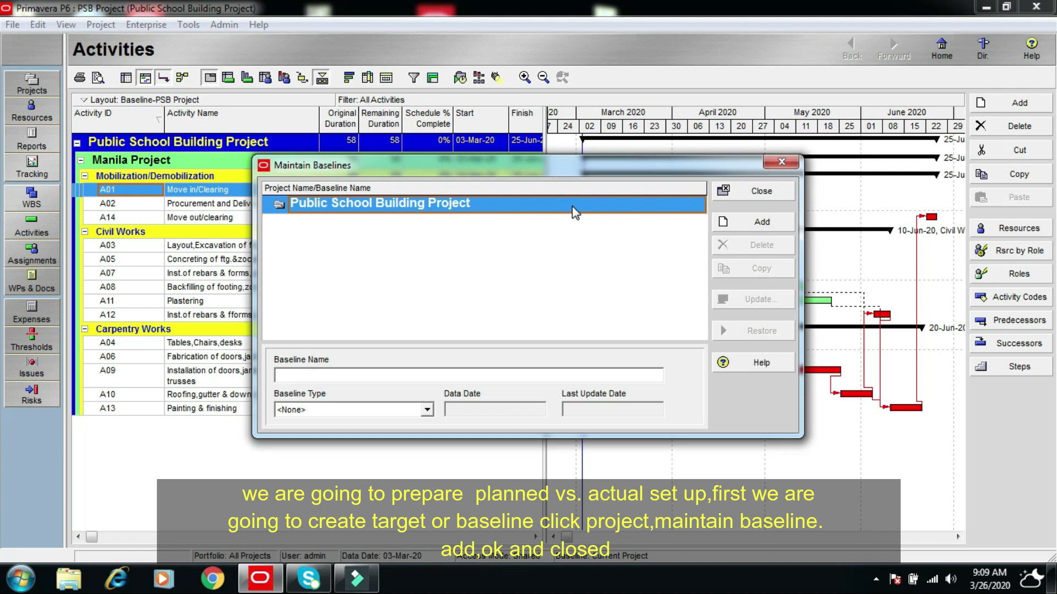
click(762, 225)
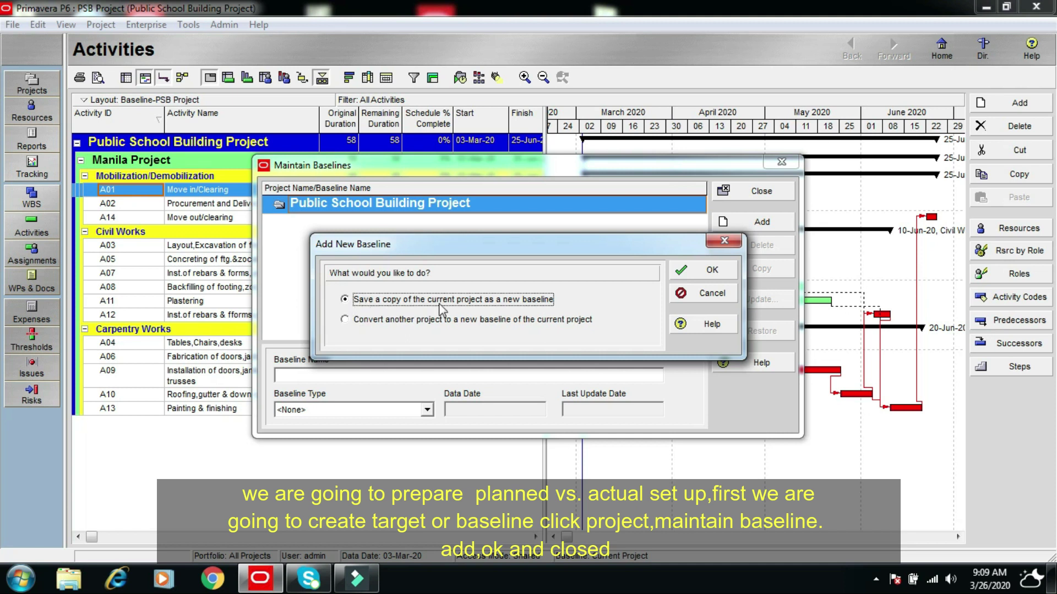
click(711, 270)
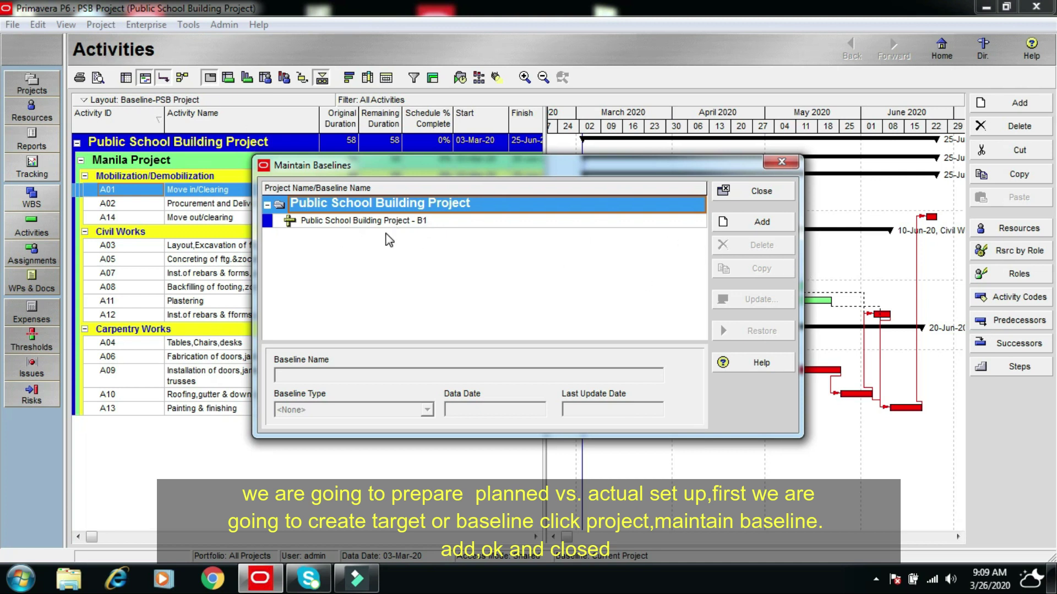
click(761, 191)
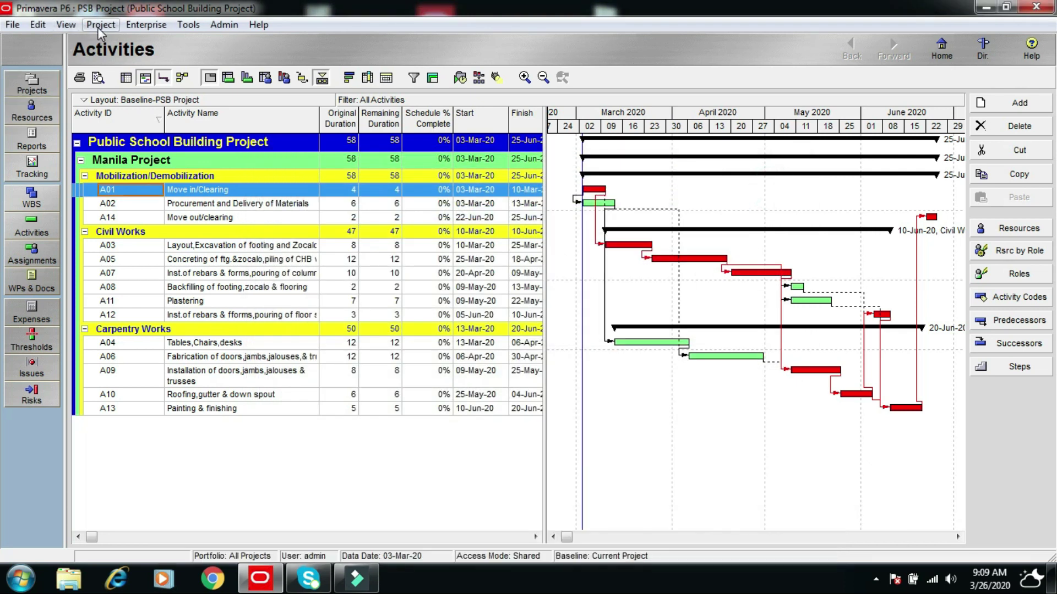
Assign "Public School Building Project - B1" as both the project baseline and the primary user baseline
click(98, 27)
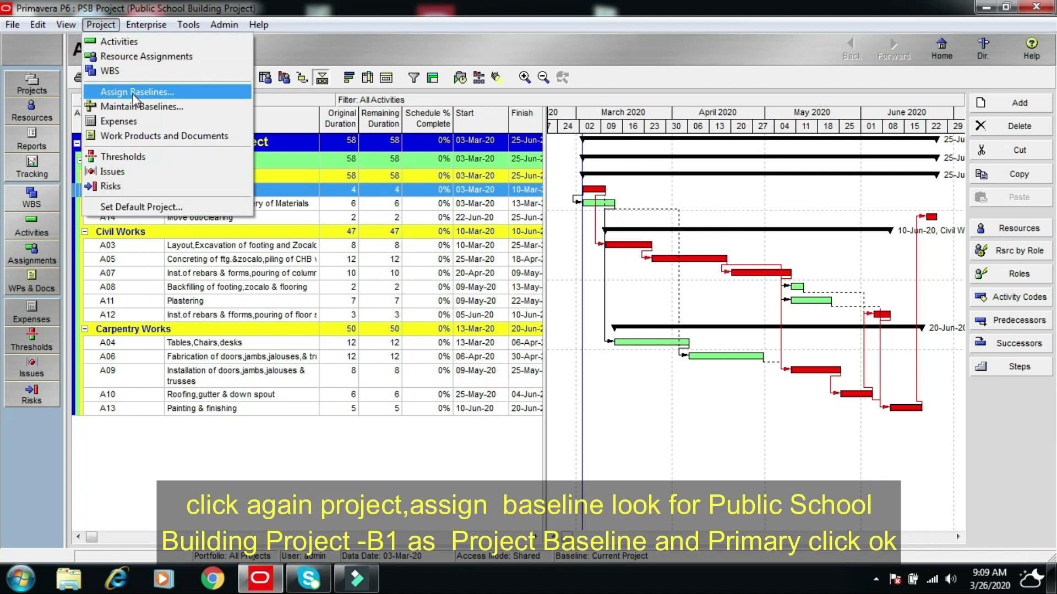
click(133, 93)
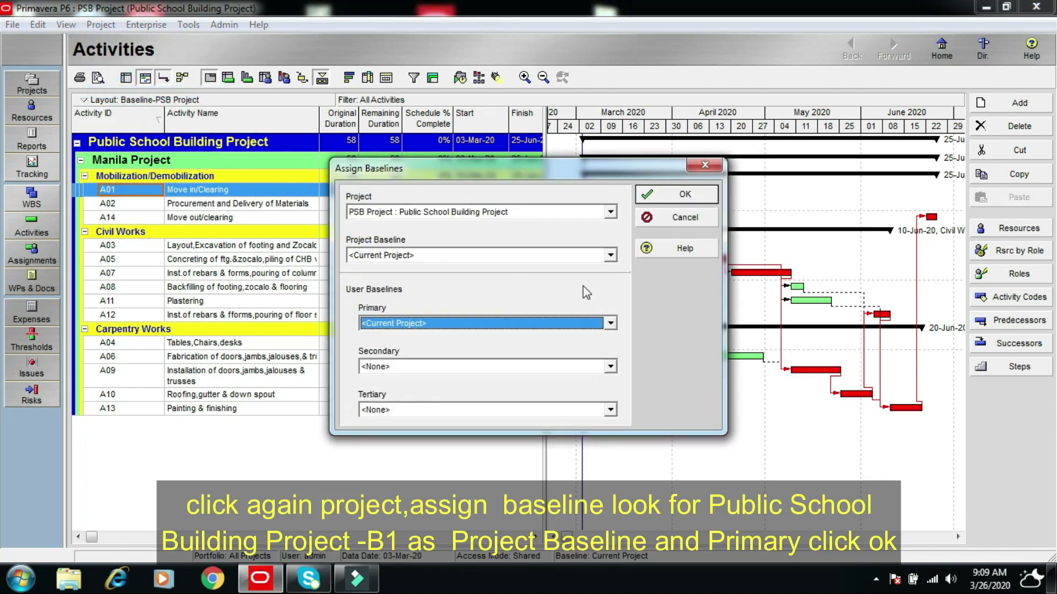
click(609, 255)
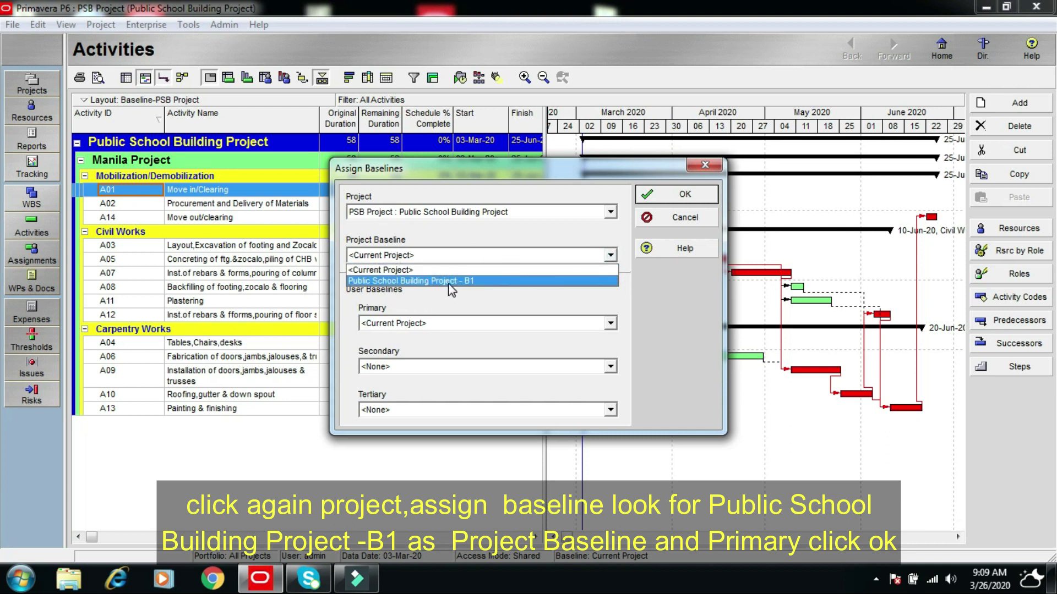
click(477, 282)
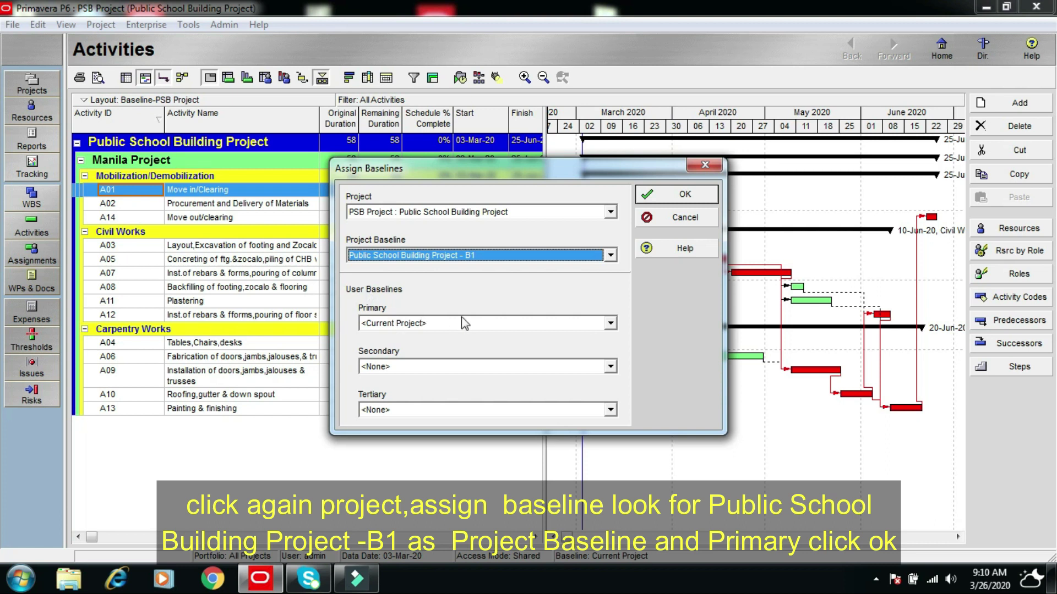
click(611, 324)
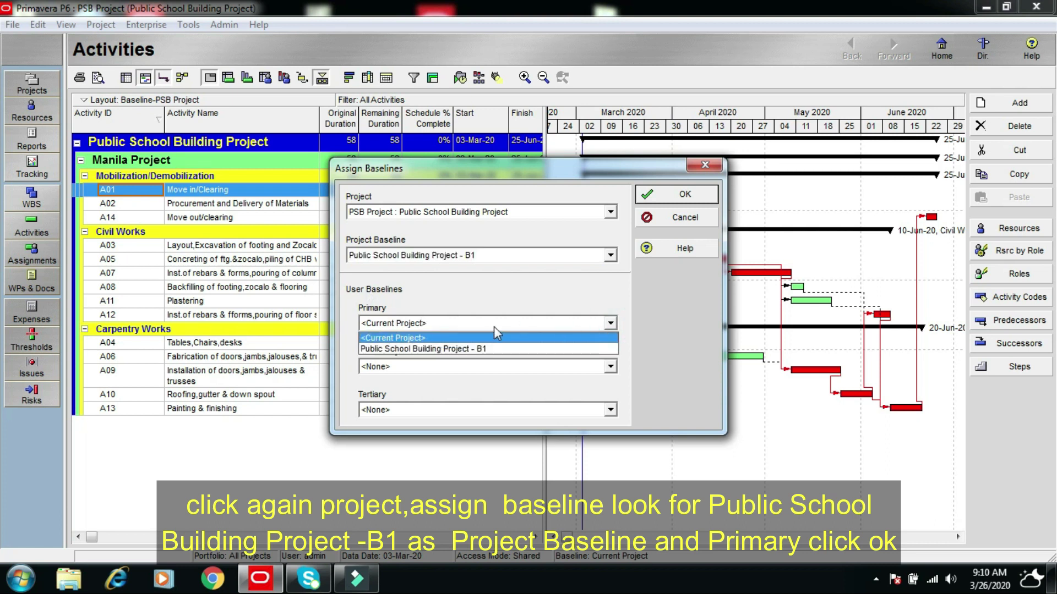
click(478, 349)
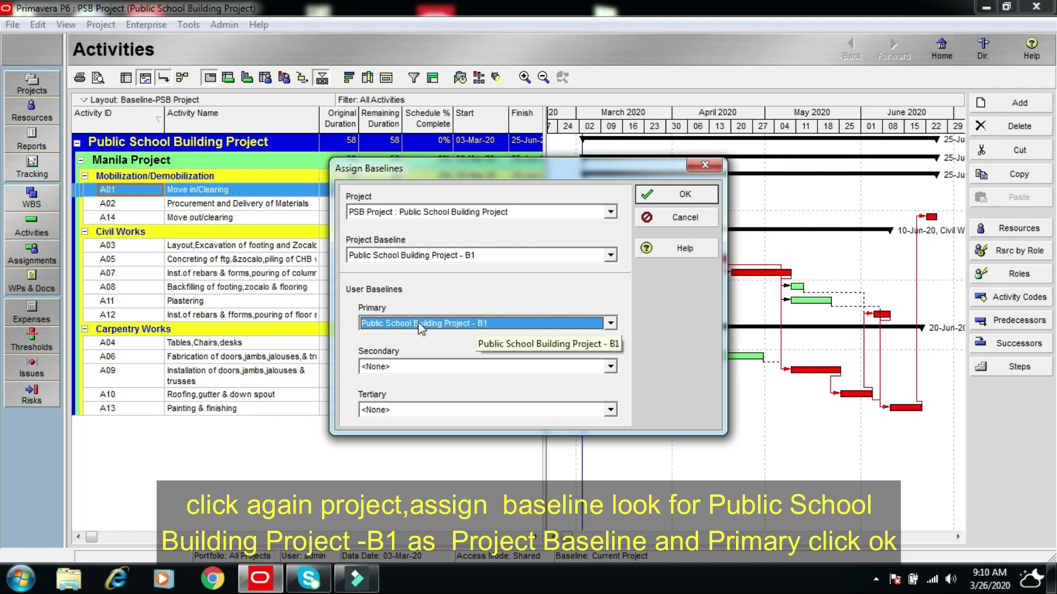
click(672, 199)
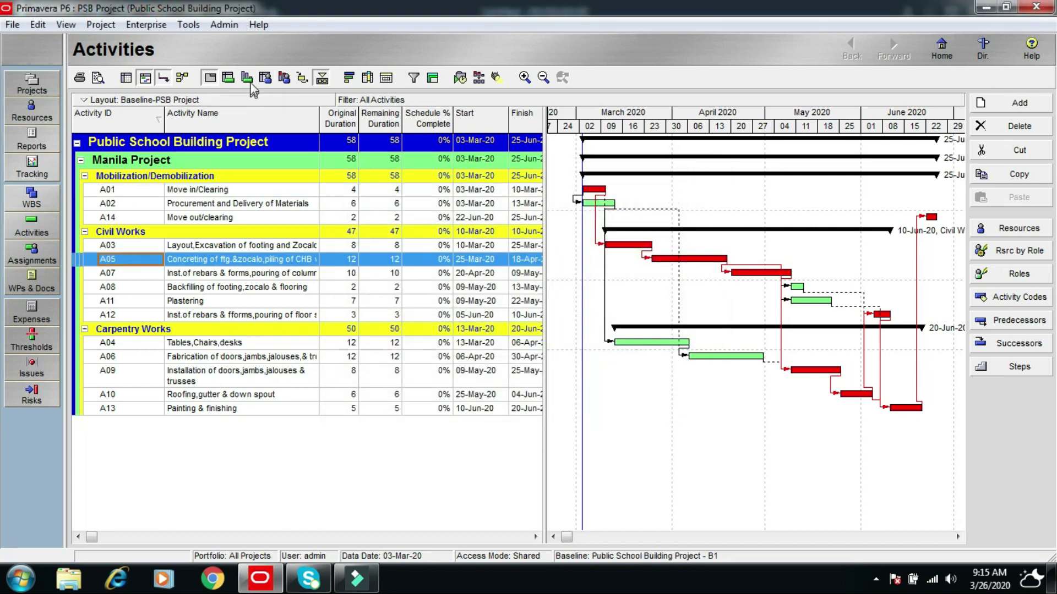
Display the Project Baseline and Primary Baseline bars in the Gantt chart
click(348, 78)
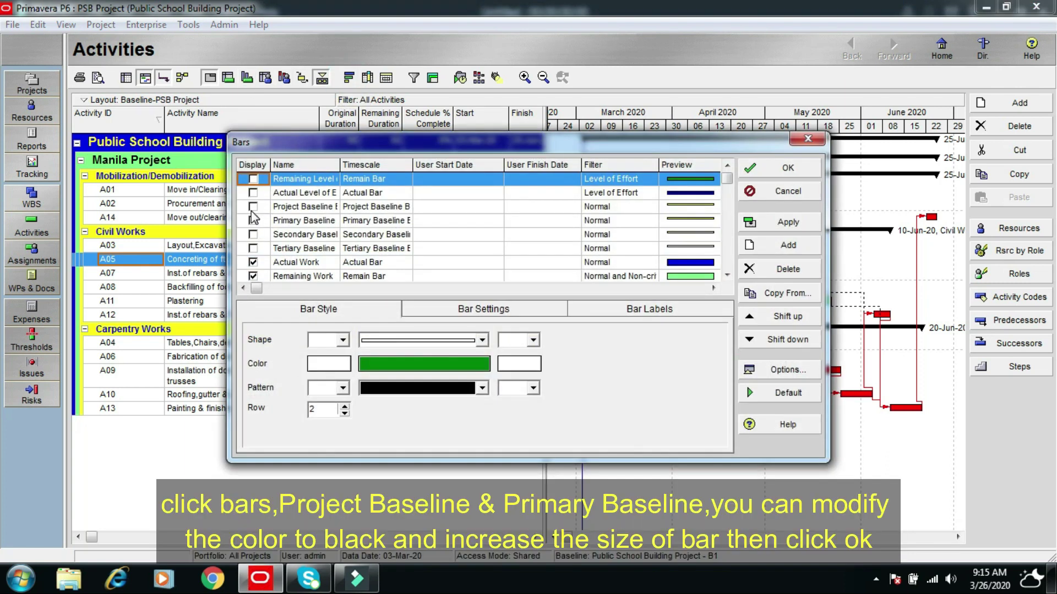
click(252, 208)
click(253, 208)
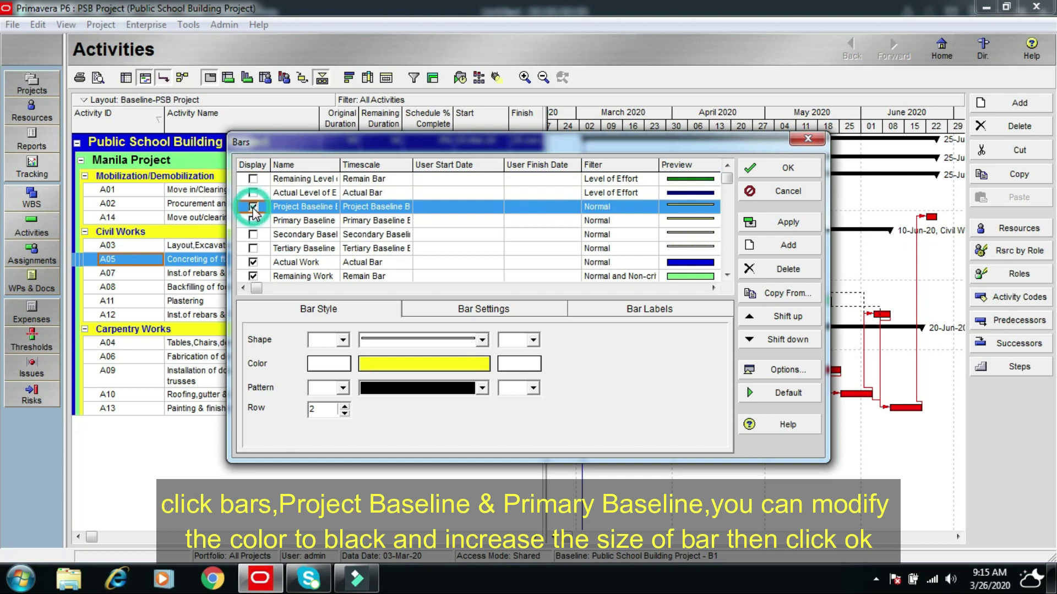
click(253, 221)
click(253, 221)
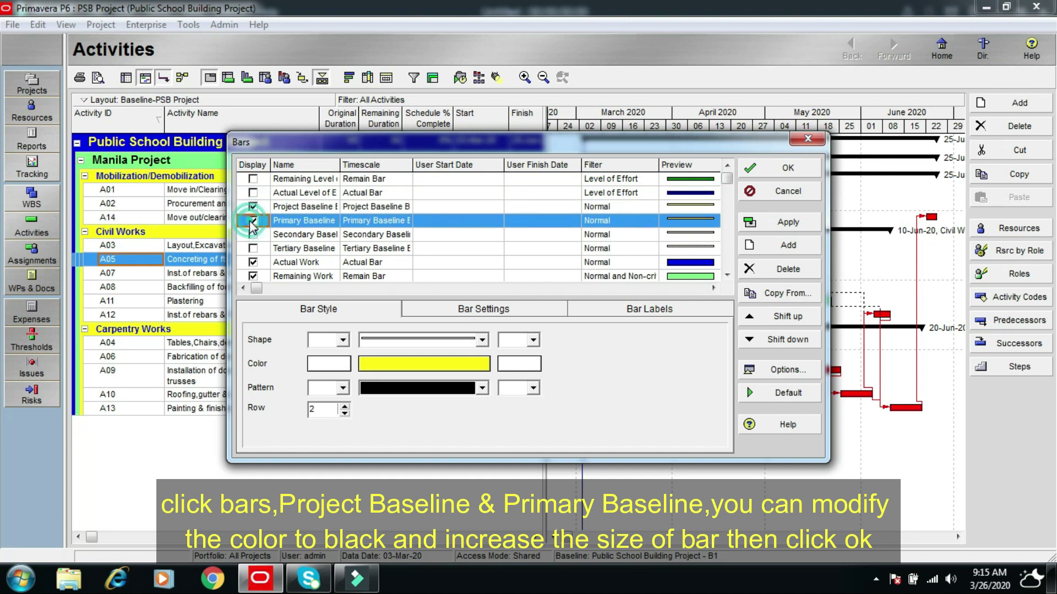
click(784, 170)
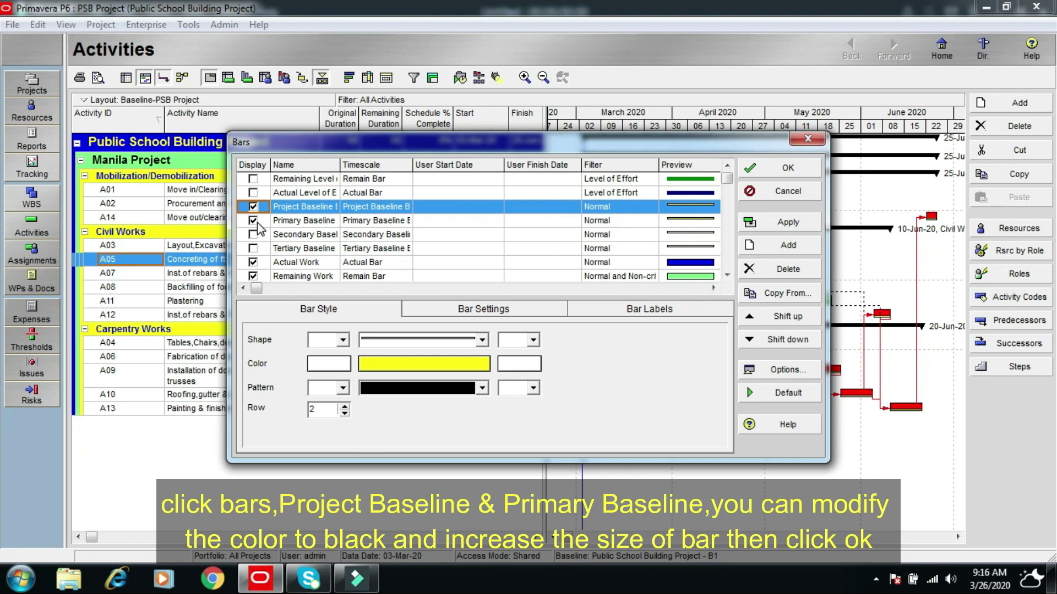
Restyle the Project Baseline bar with black colour and a thicker bar shape
click(444, 368)
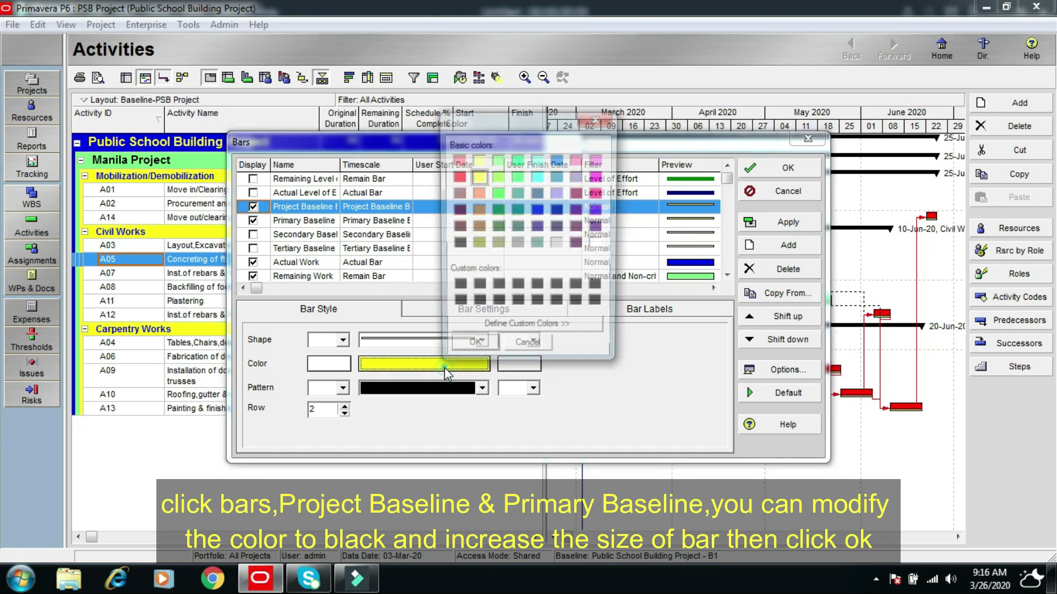
click(457, 245)
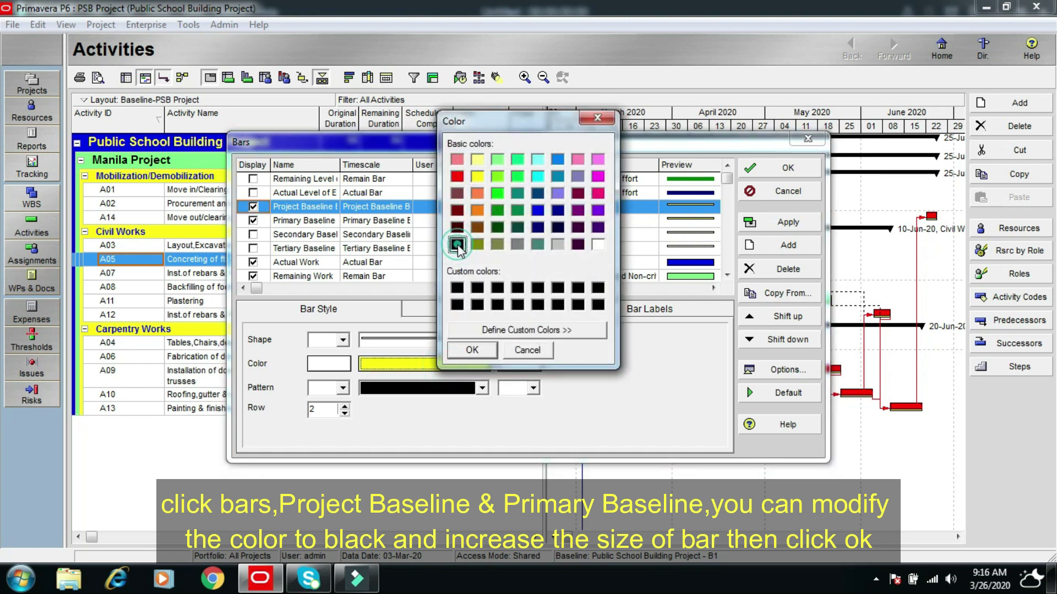
click(469, 348)
click(483, 340)
click(446, 365)
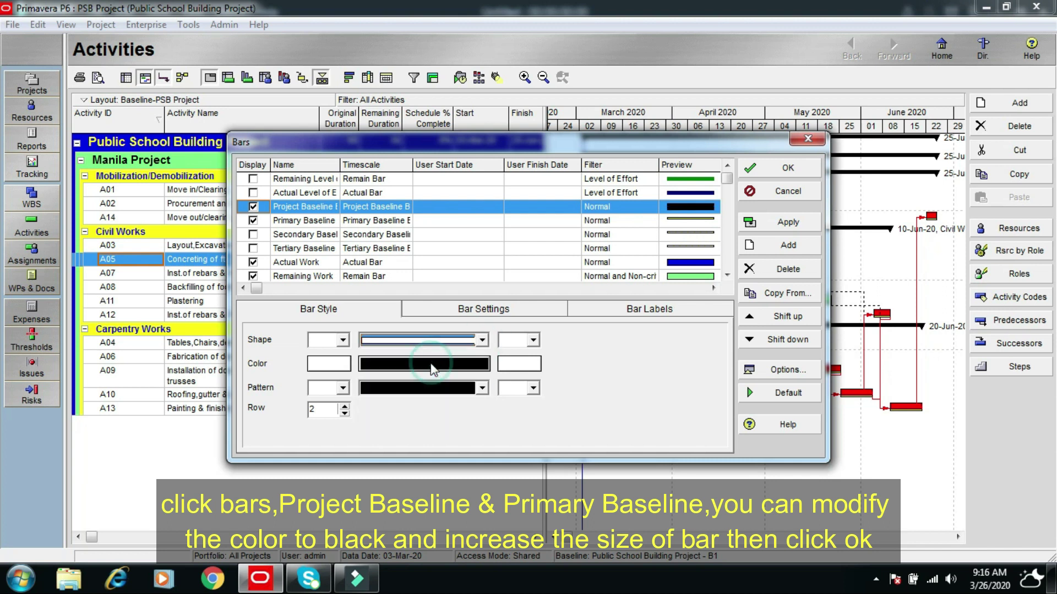
click(793, 174)
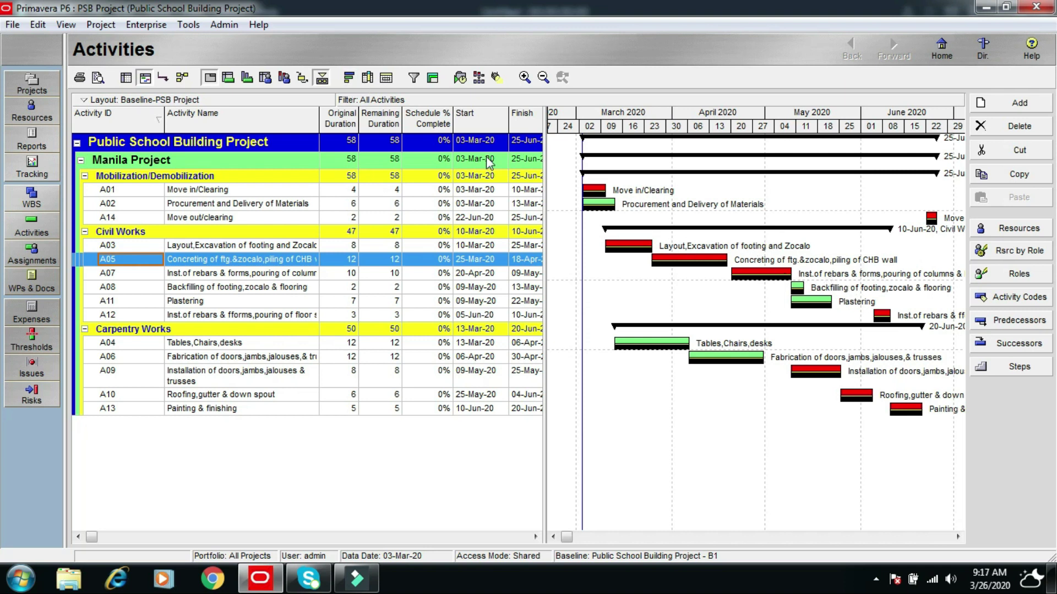
Hide the Current Bar Labels bar so activity names no longer show beside the Gantt bars
click(349, 79)
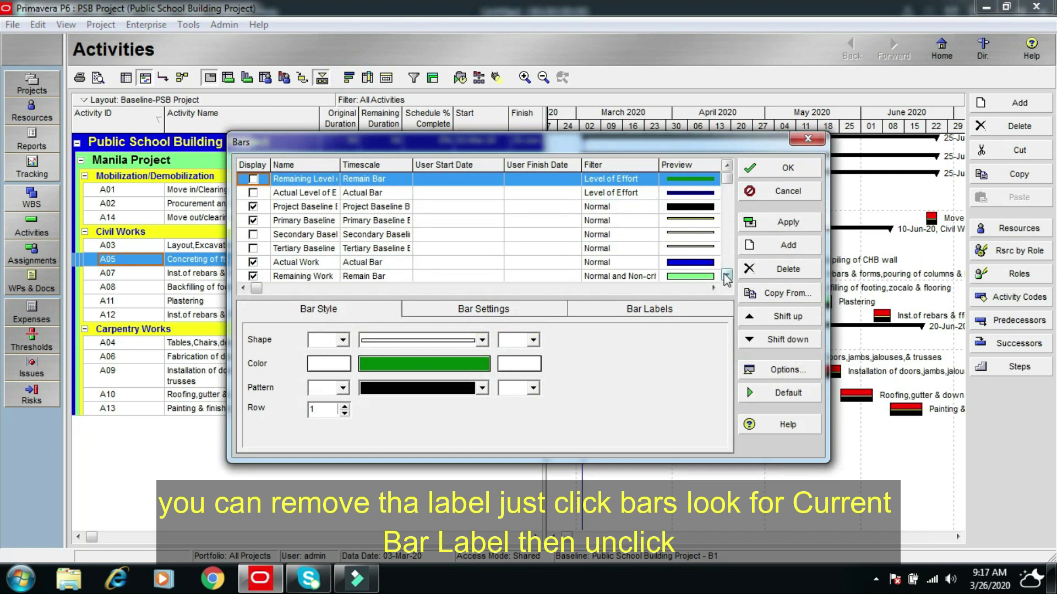
click(727, 277)
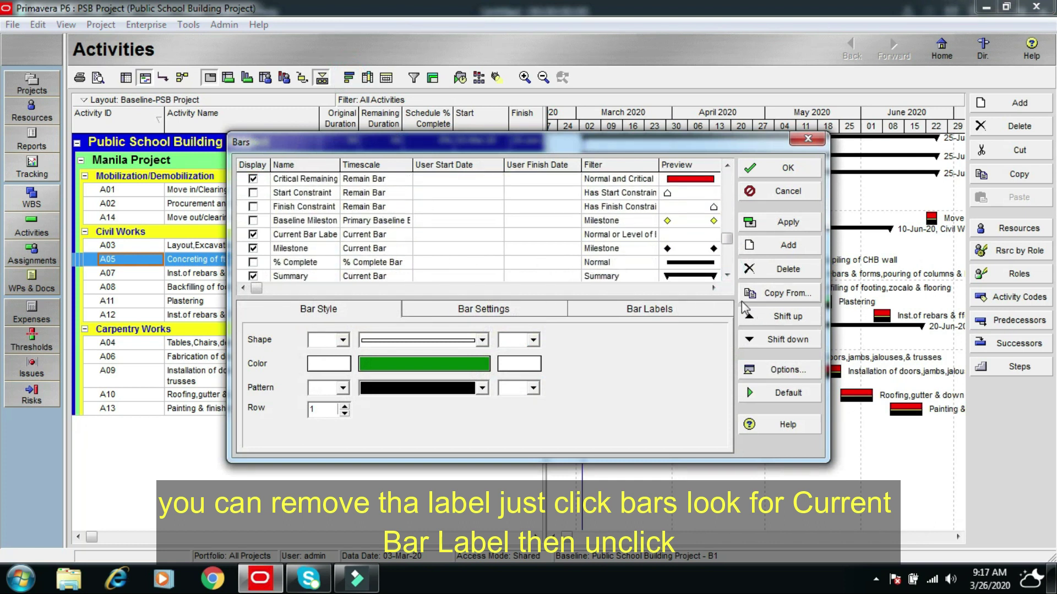
click(253, 235)
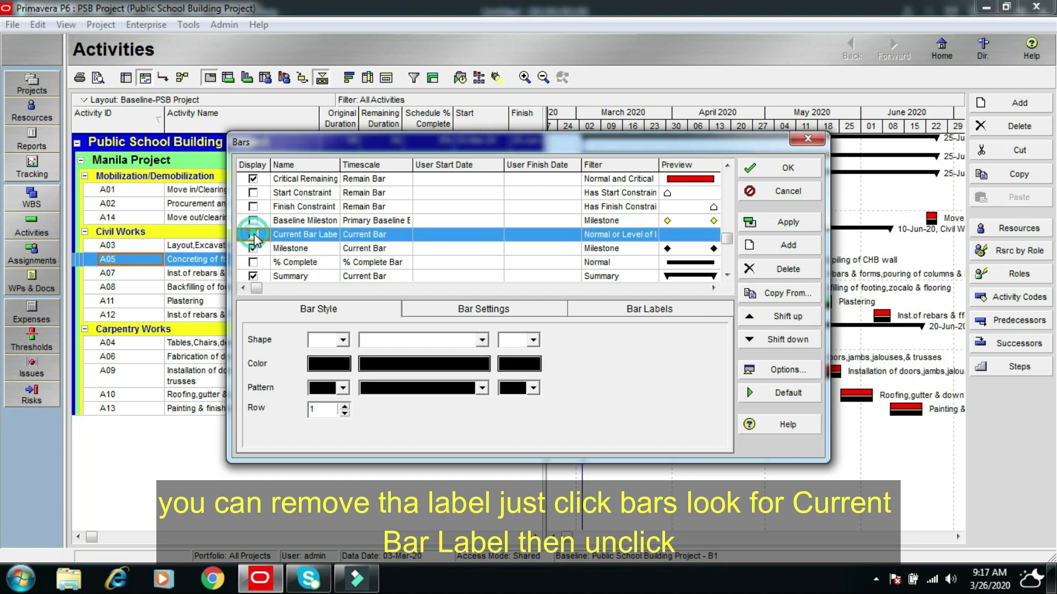
click(786, 168)
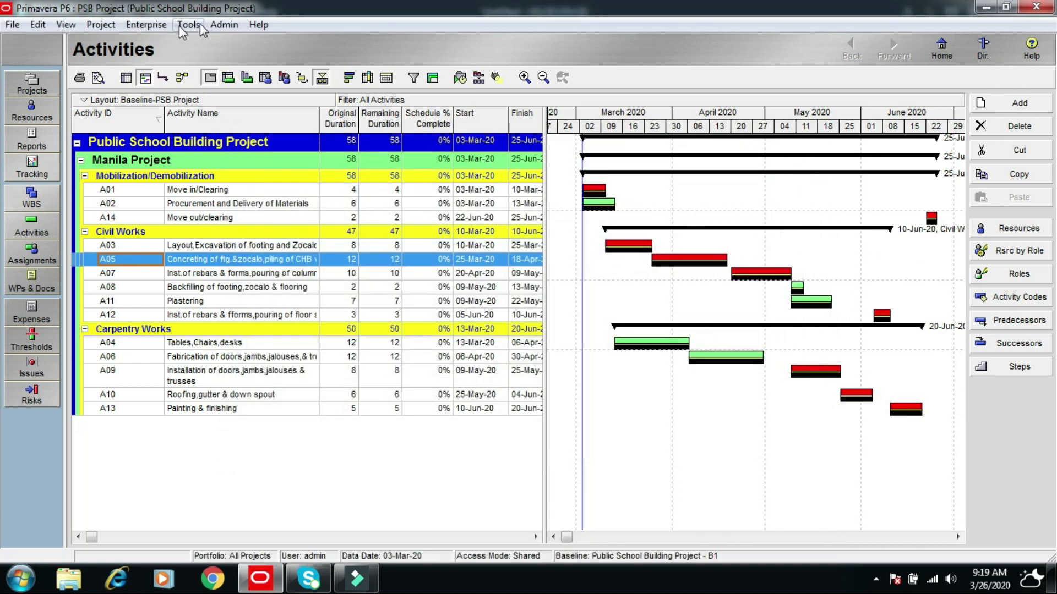
click(189, 25)
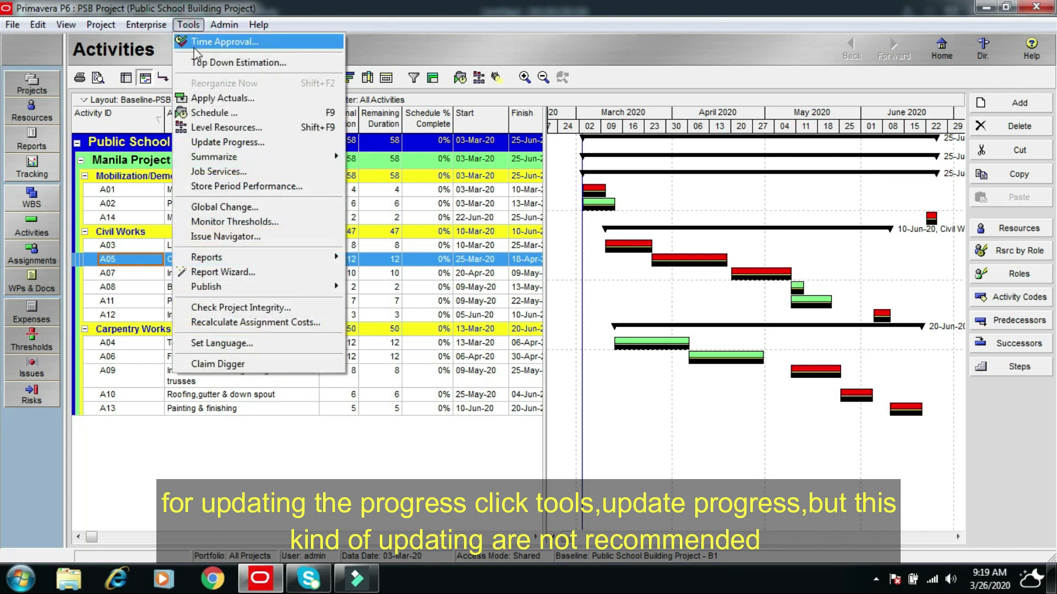
click(234, 143)
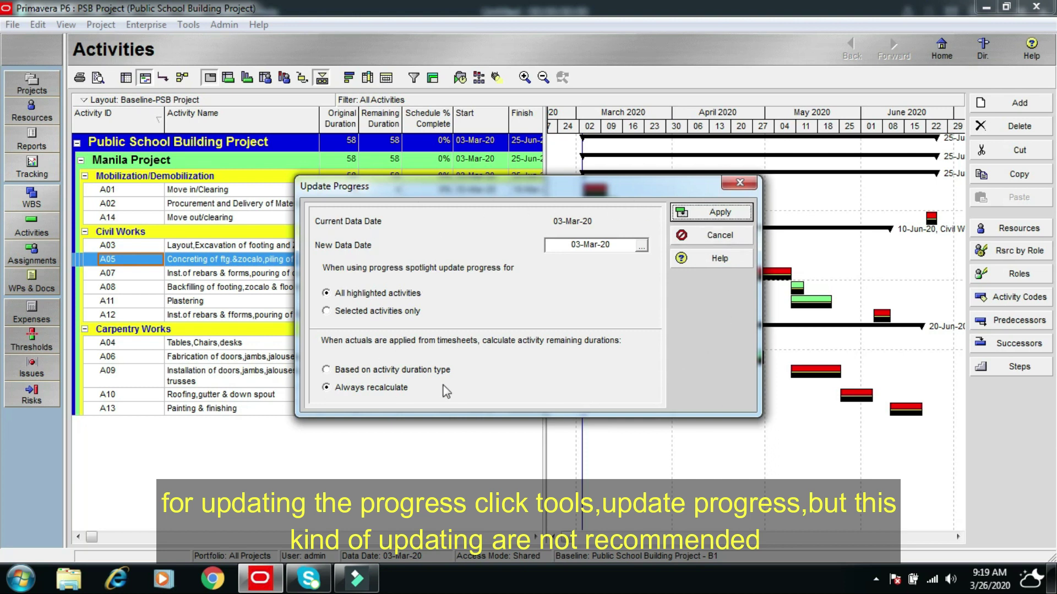
drag(554, 192, 538, 258)
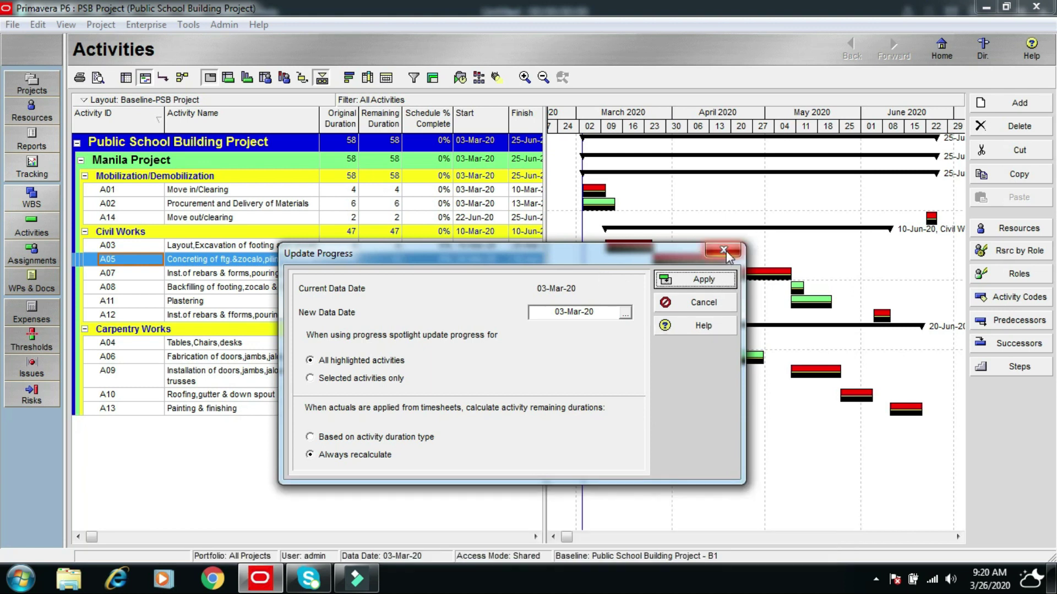
click(725, 249)
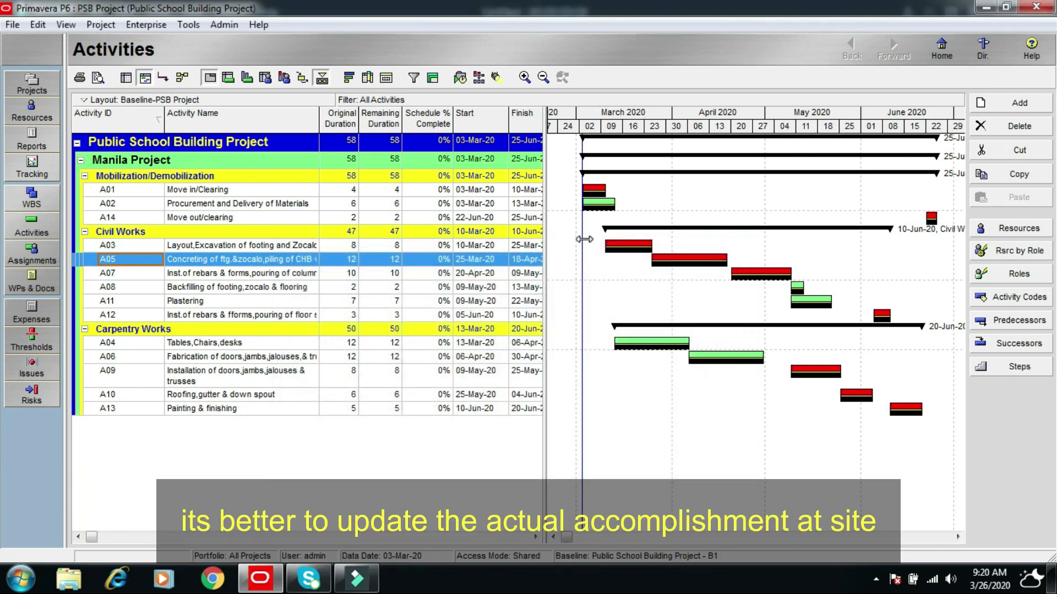
Set the current data date to 07-Mar-20 and schedule the project
click(462, 80)
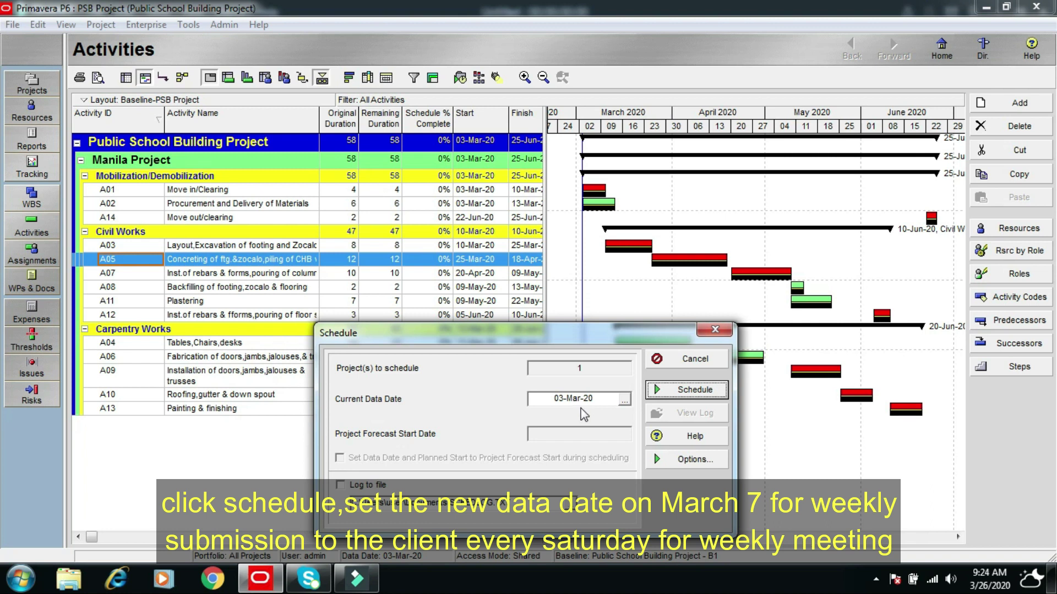
click(624, 401)
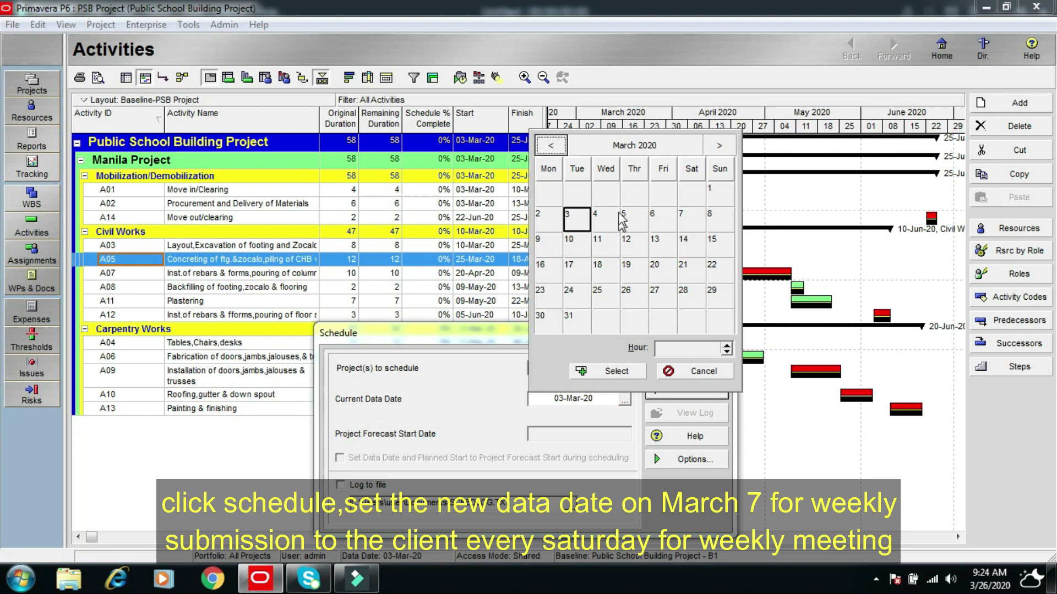
click(693, 222)
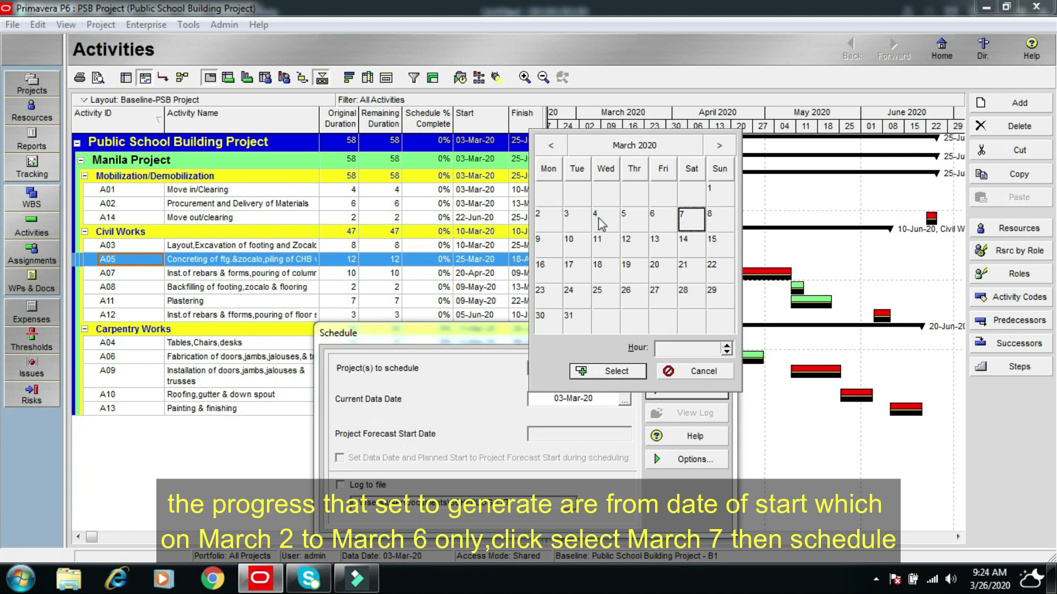
click(617, 371)
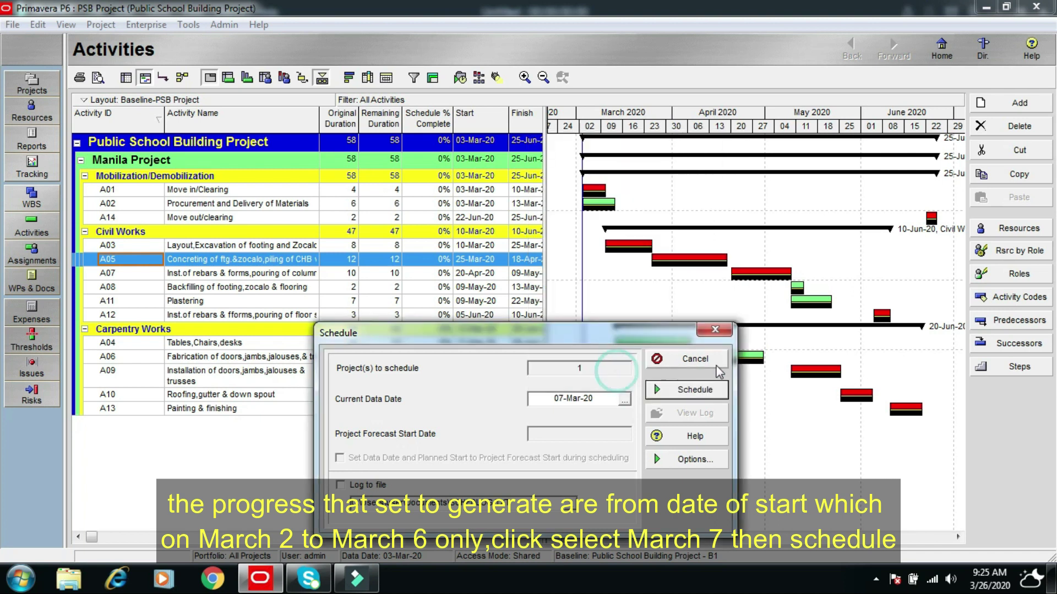
click(690, 391)
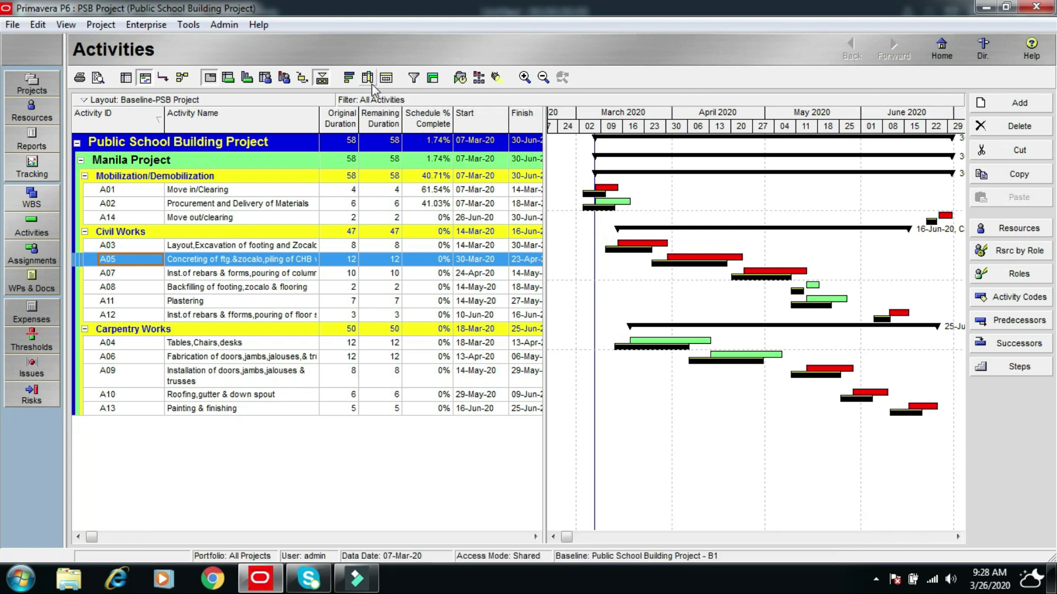
Add the BL Project Start and BL Project Finish date columns to the activity table's selected columns
click(368, 82)
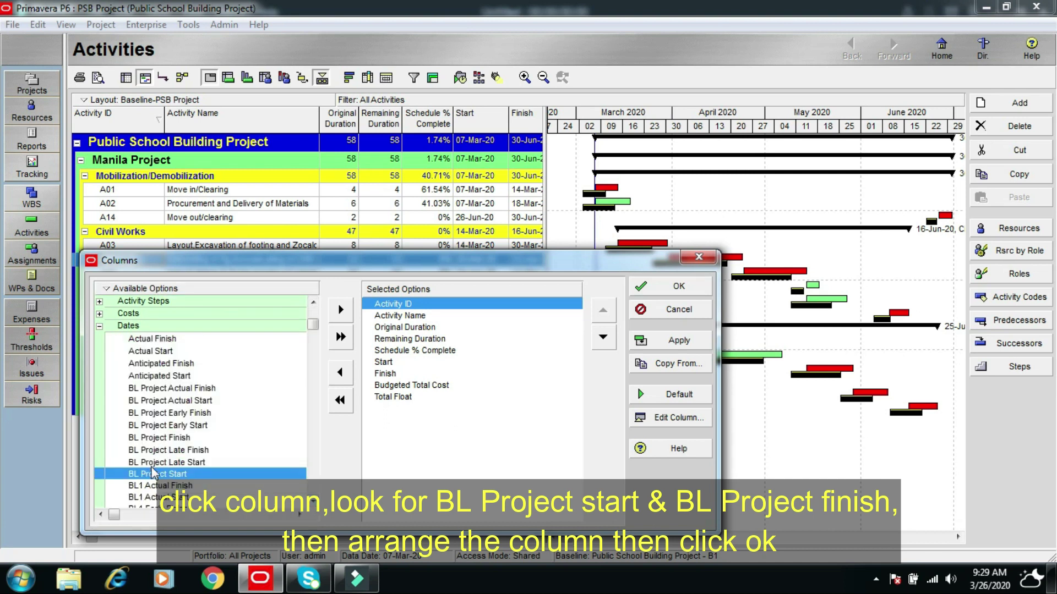
click(340, 309)
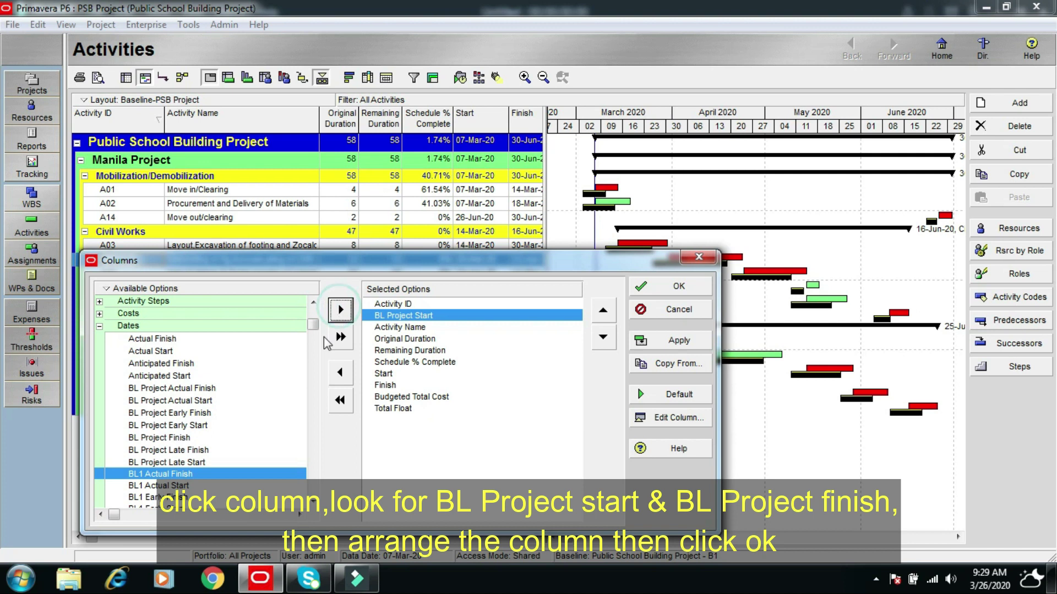
click(150, 439)
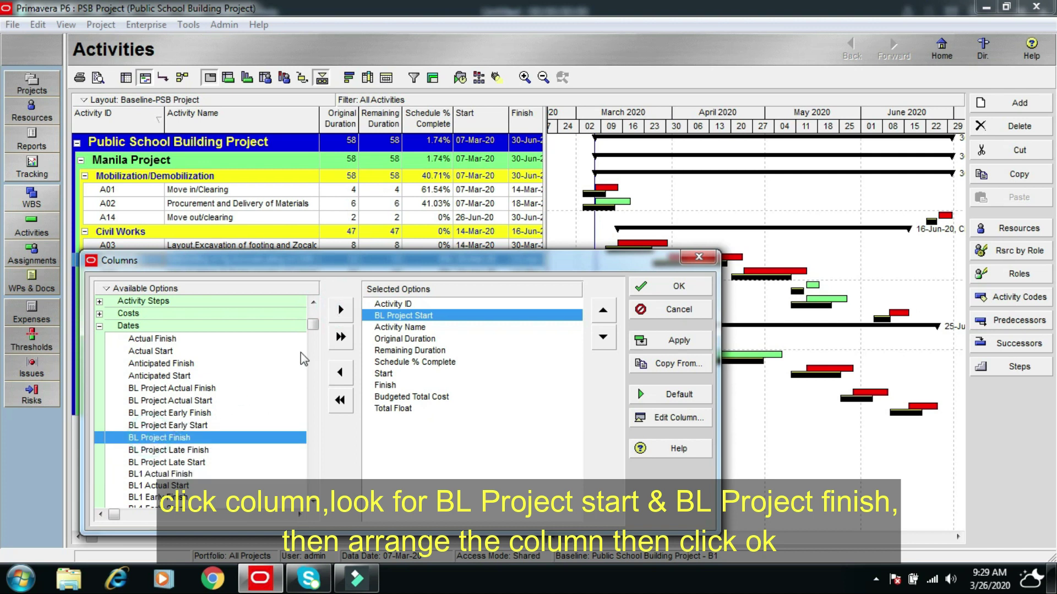
click(341, 309)
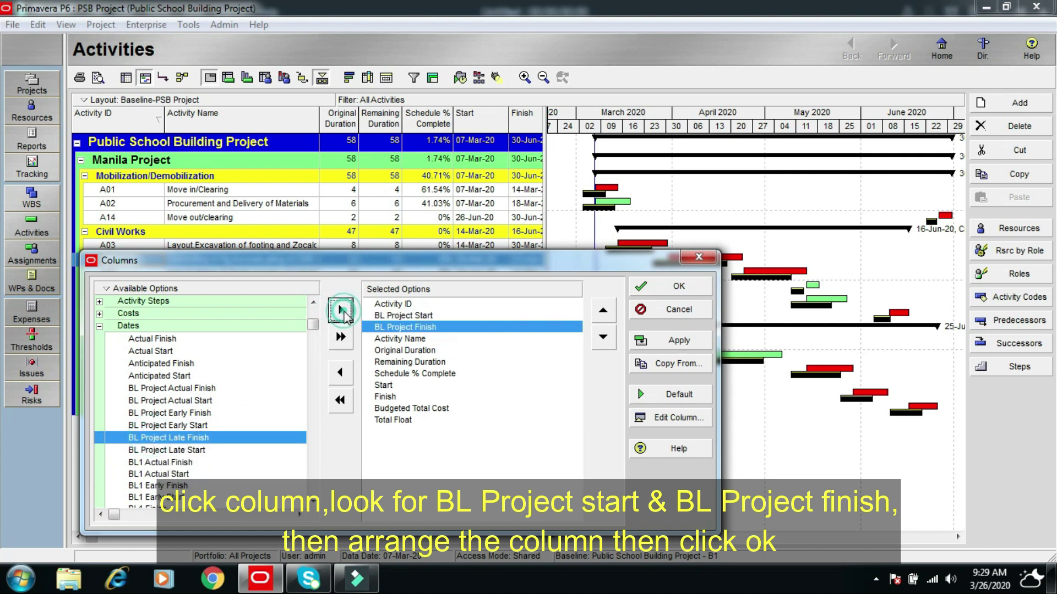
Move the BL Project Start column so it sits between Schedule % Complete and Start
click(397, 317)
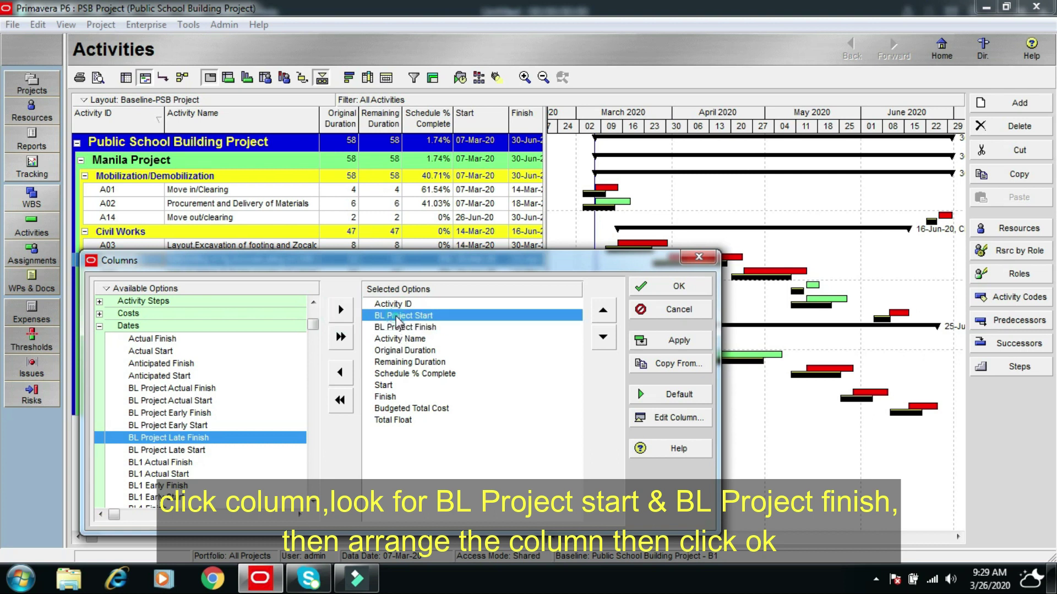
click(603, 337)
click(603, 338)
click(603, 337)
click(604, 337)
click(603, 337)
click(603, 338)
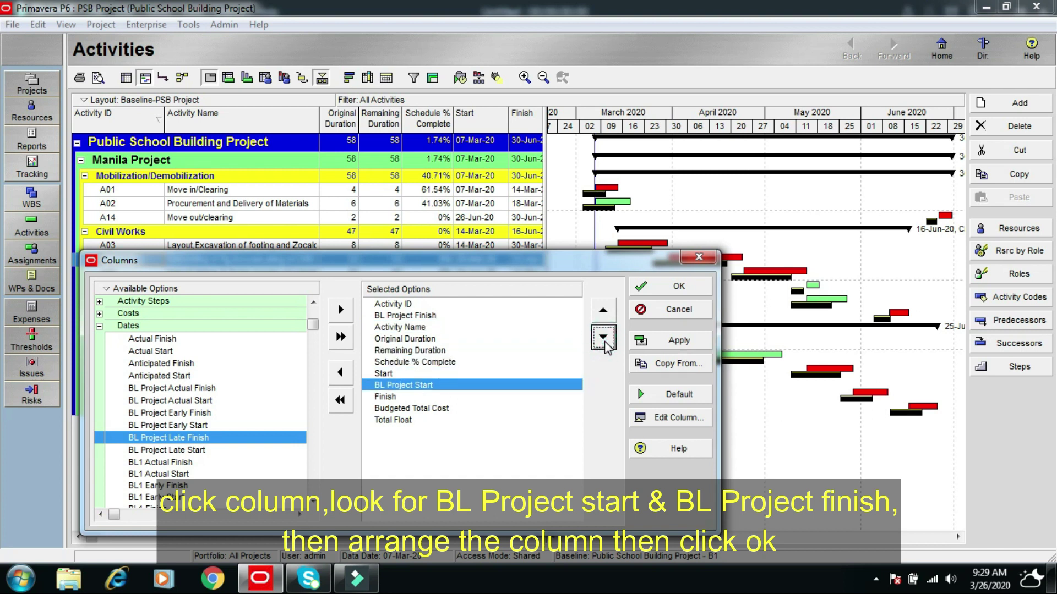
click(603, 311)
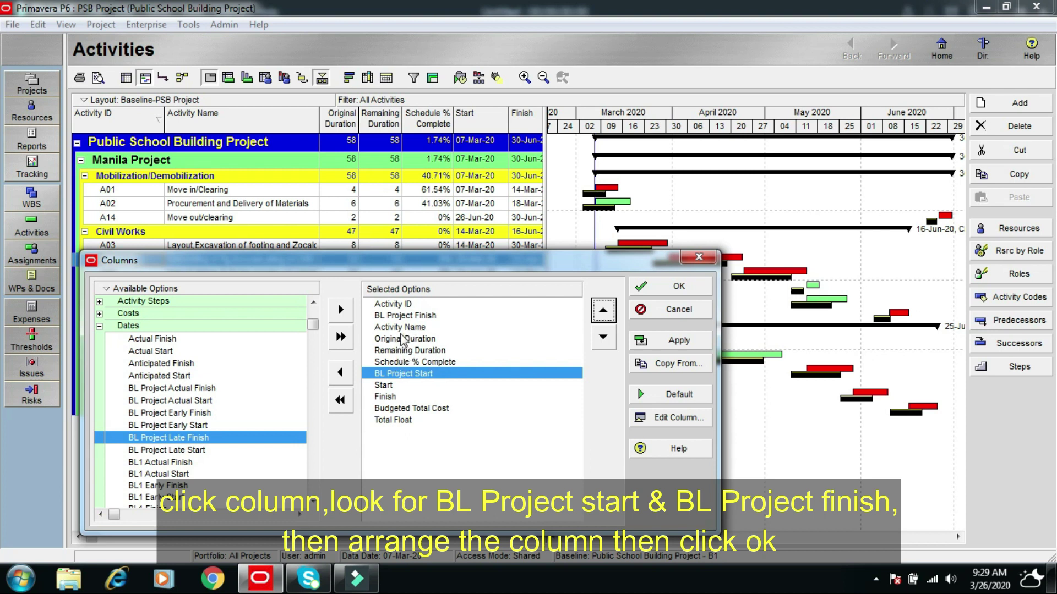
Move the BL Project Finish column directly after BL Project Start and apply the column arrangement
click(405, 316)
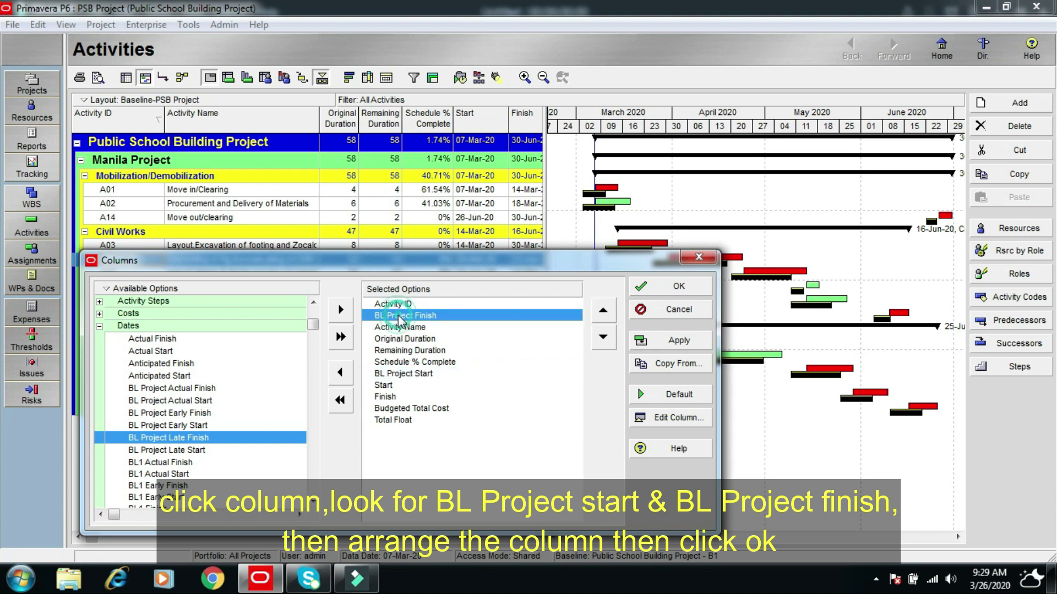
click(602, 337)
click(602, 337)
click(603, 337)
click(603, 337)
click(603, 338)
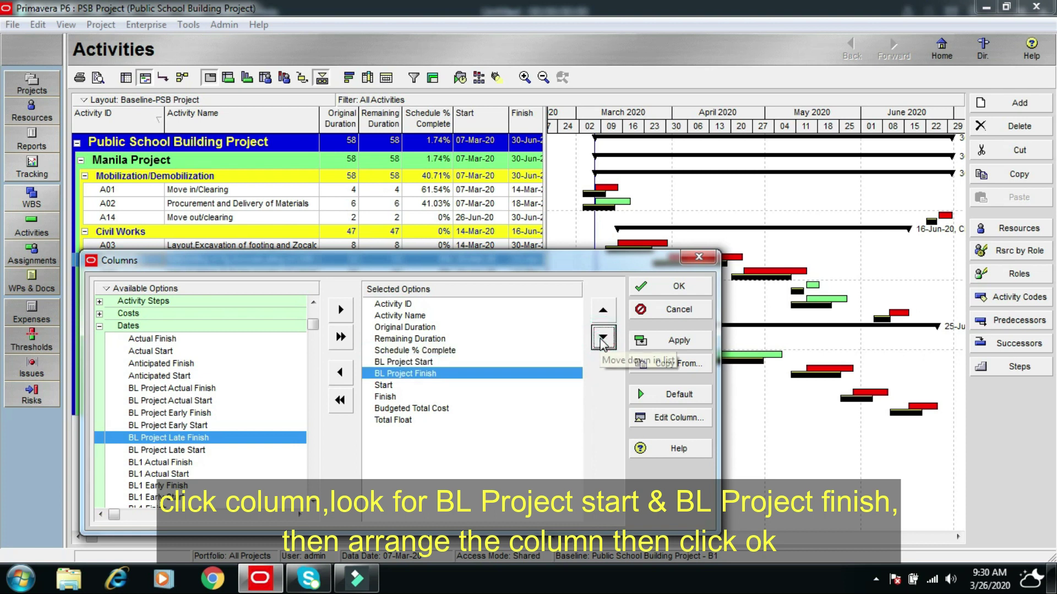
click(684, 289)
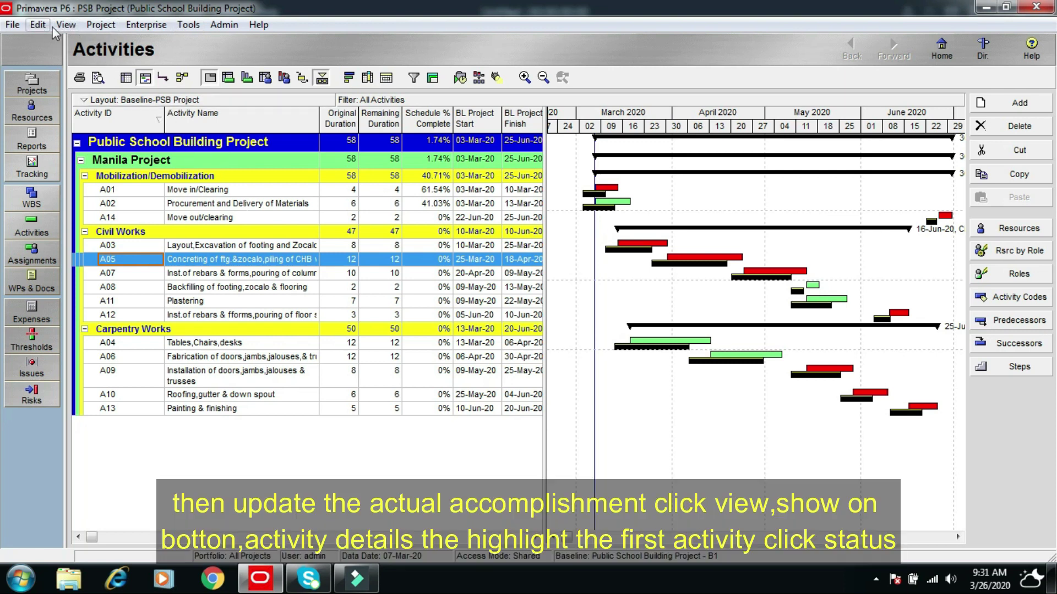
Show the Activity Details in the bottom layout of the Activities view
click(66, 24)
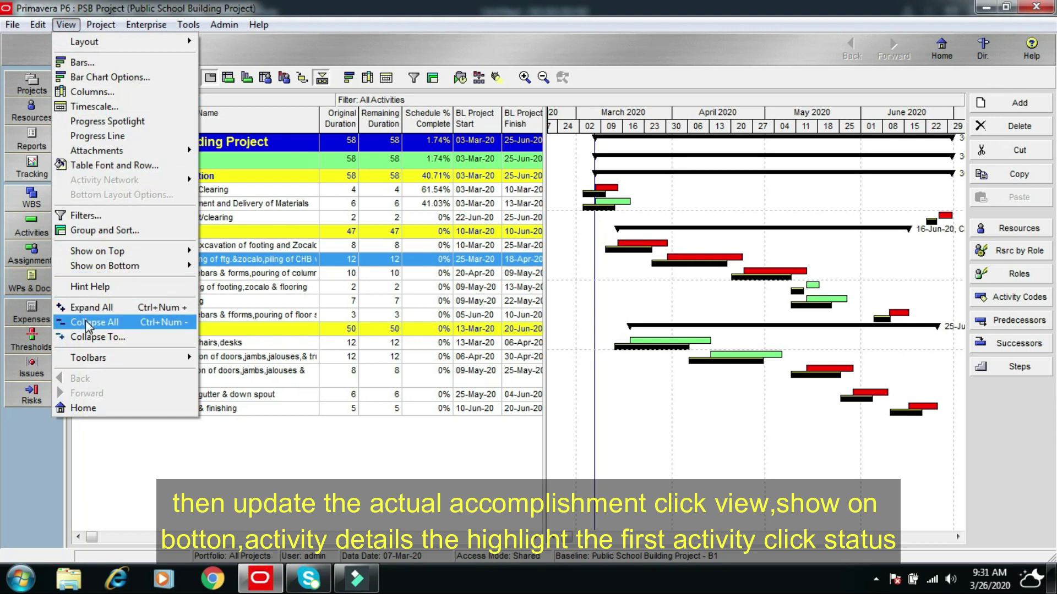
mouse_move(104, 266)
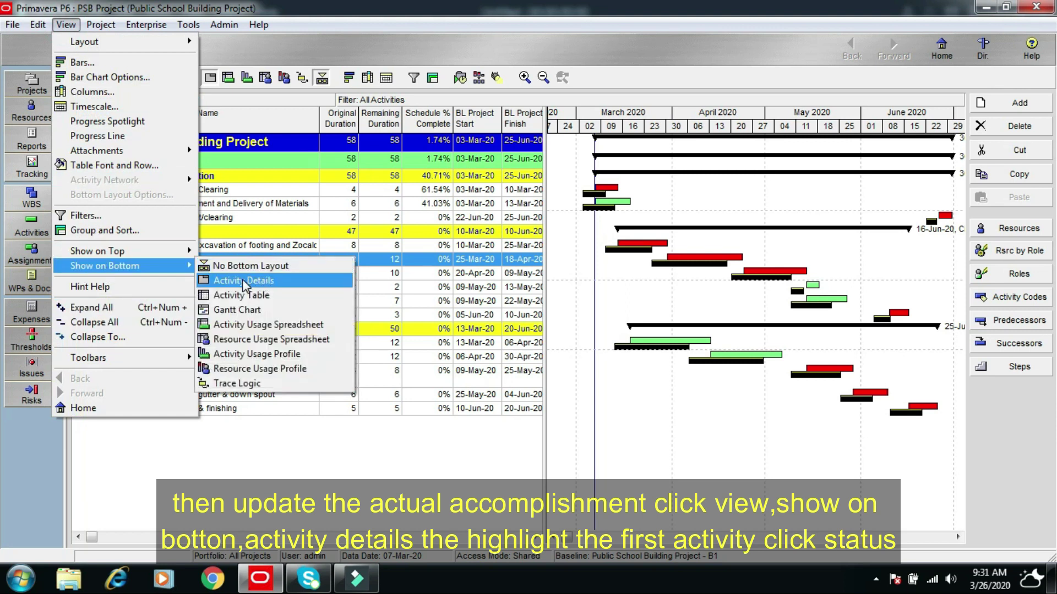
click(261, 282)
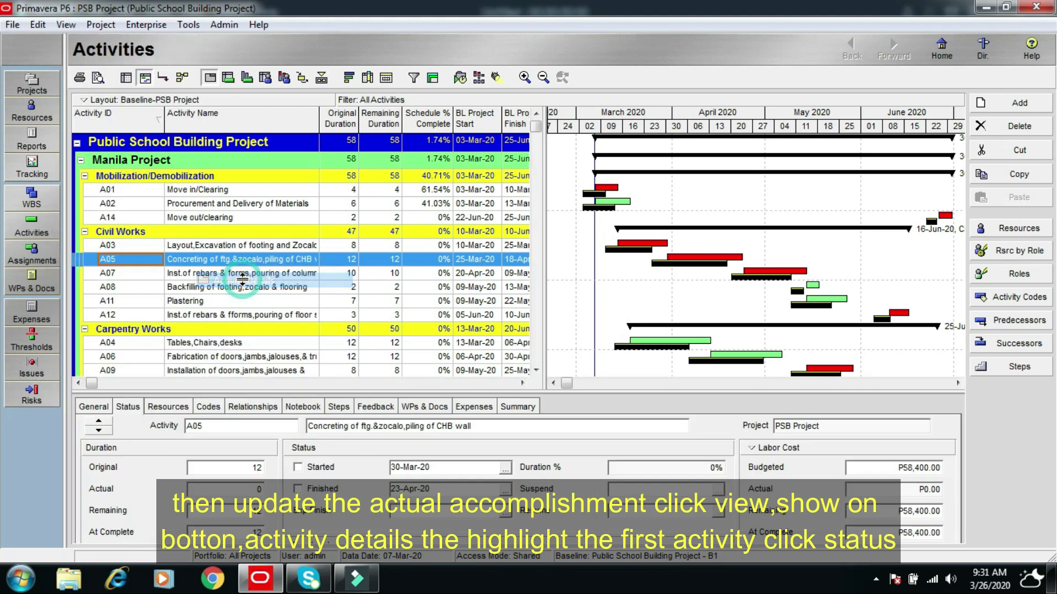
Mark activity A01 Move in/Clearing as started on 03-Mar-20 and set its Duration % to 75%
click(184, 192)
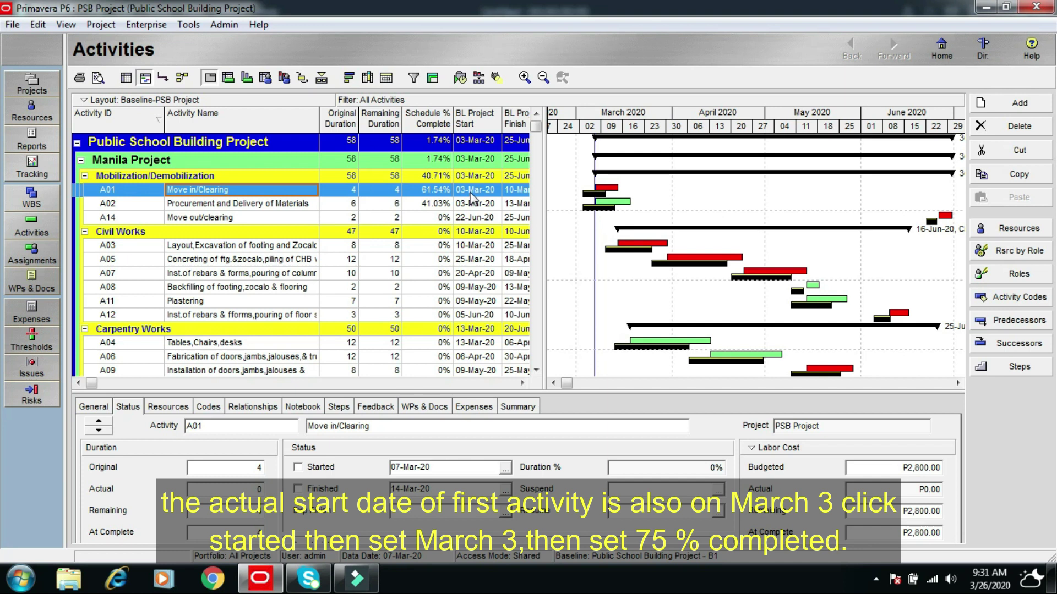
click(298, 467)
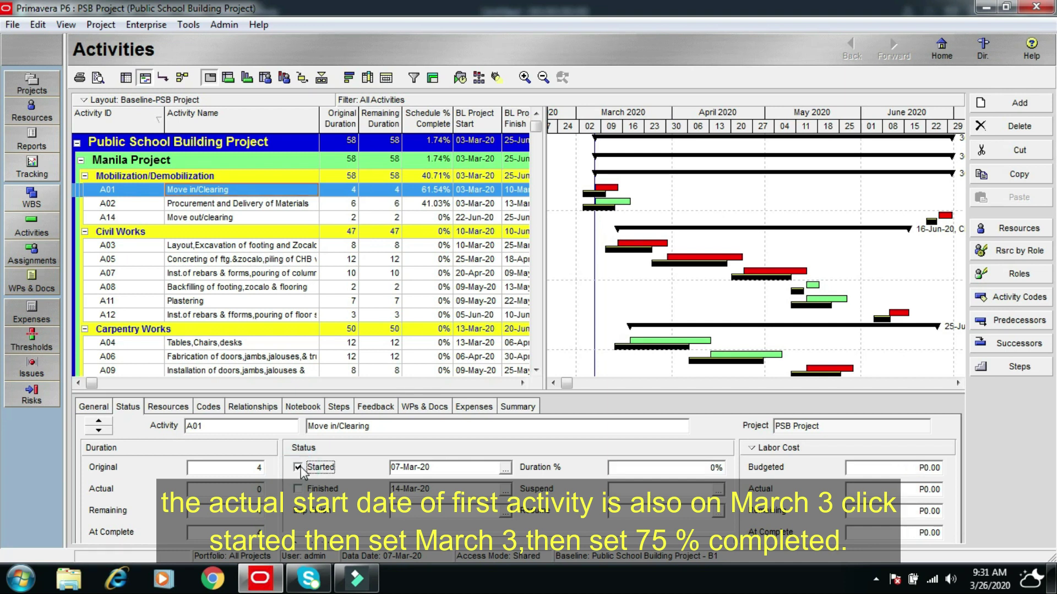
click(505, 468)
click(431, 286)
click(477, 439)
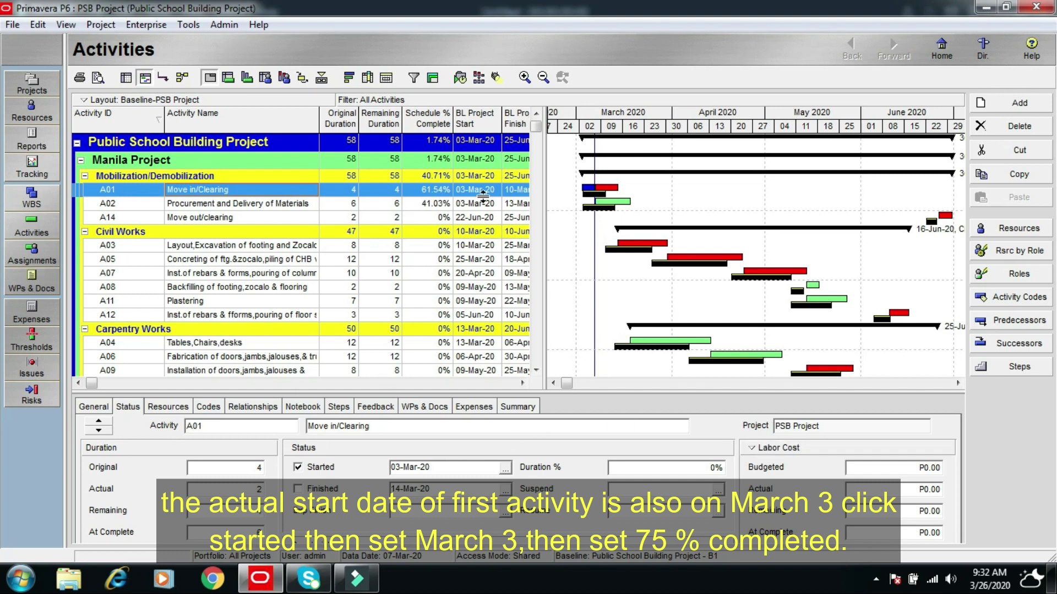
click(692, 472)
key(BackSpace)
key(BackSpace)
text(75)
key(Return)
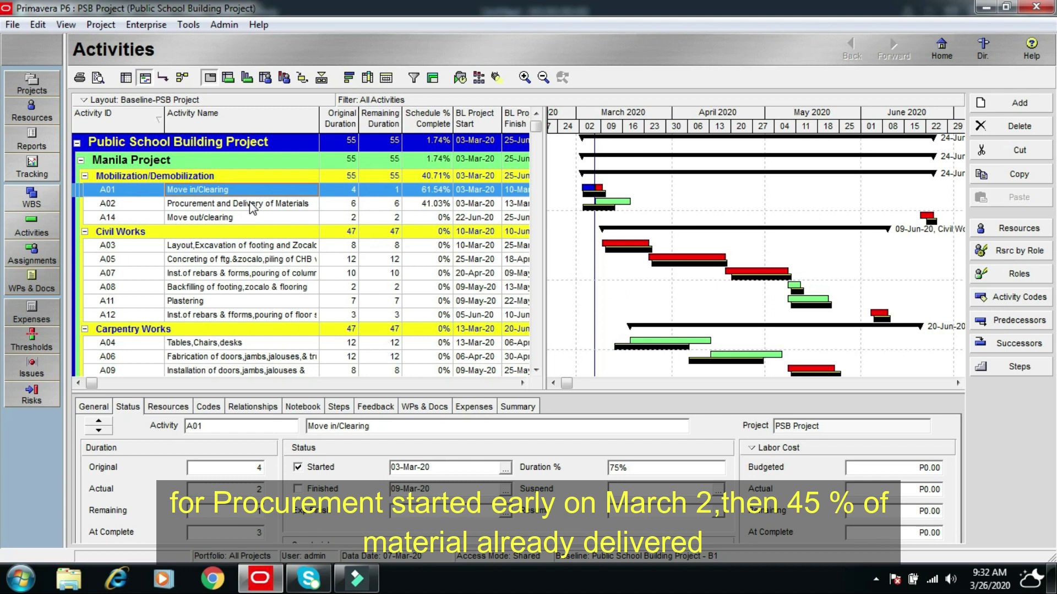
Mark activity A02 Procurement and Delivery of Materials as started on 02-Mar-20 with a Duration % of 45%
click(249, 203)
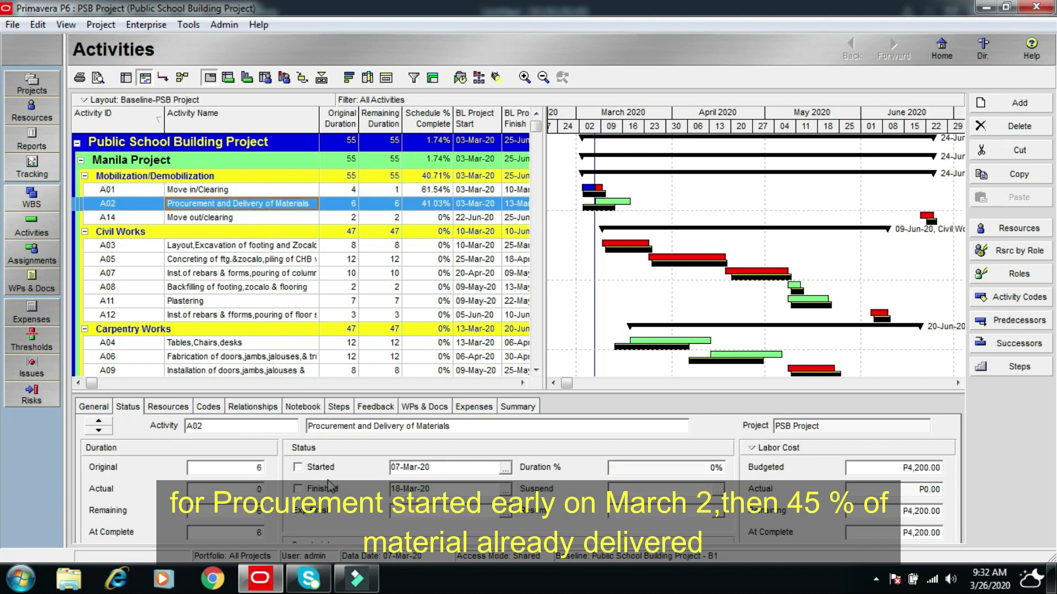
click(297, 469)
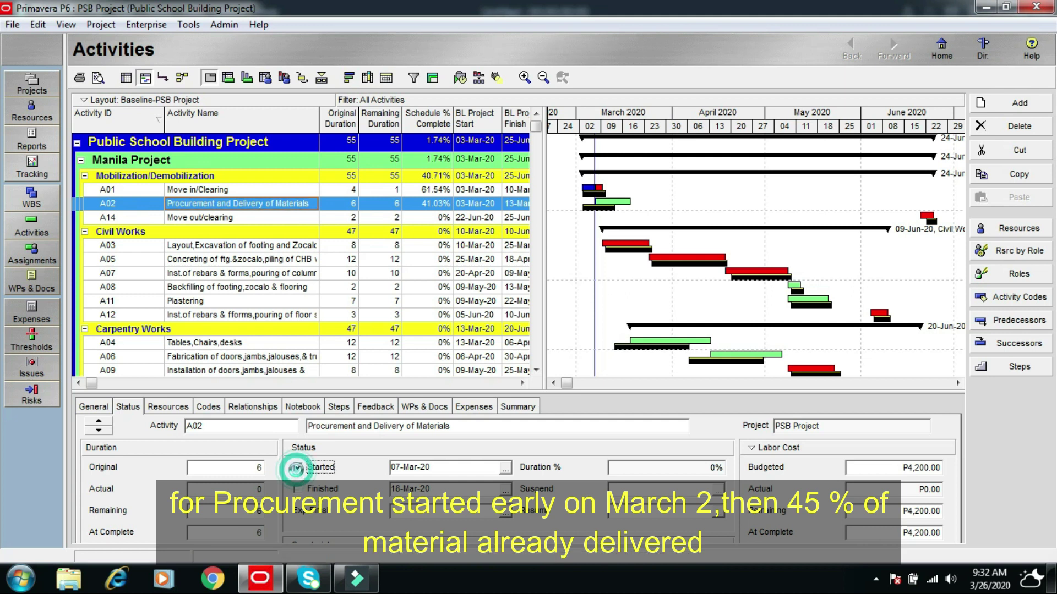
click(504, 468)
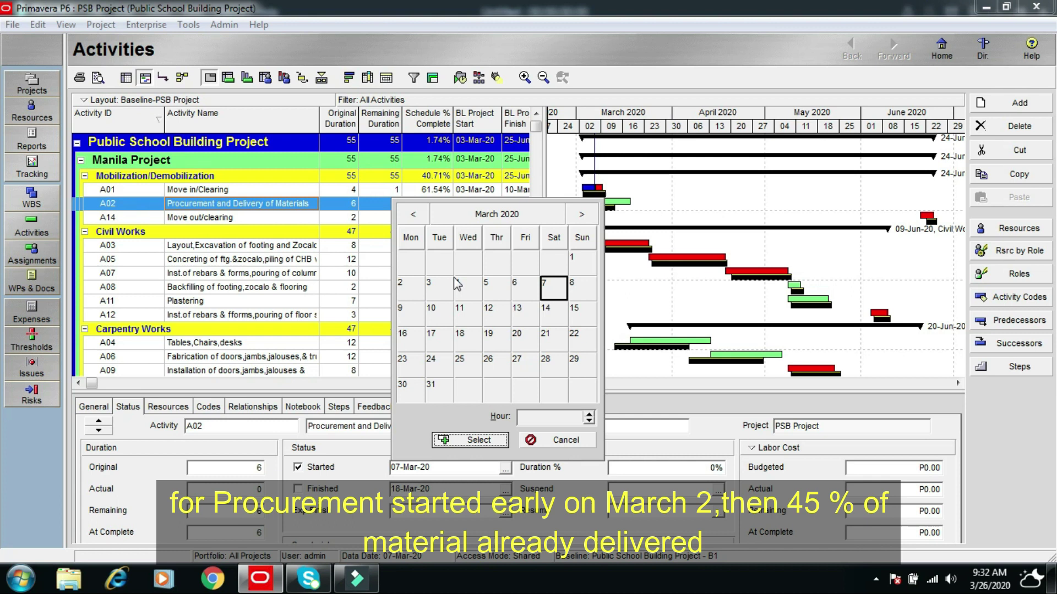
click(405, 291)
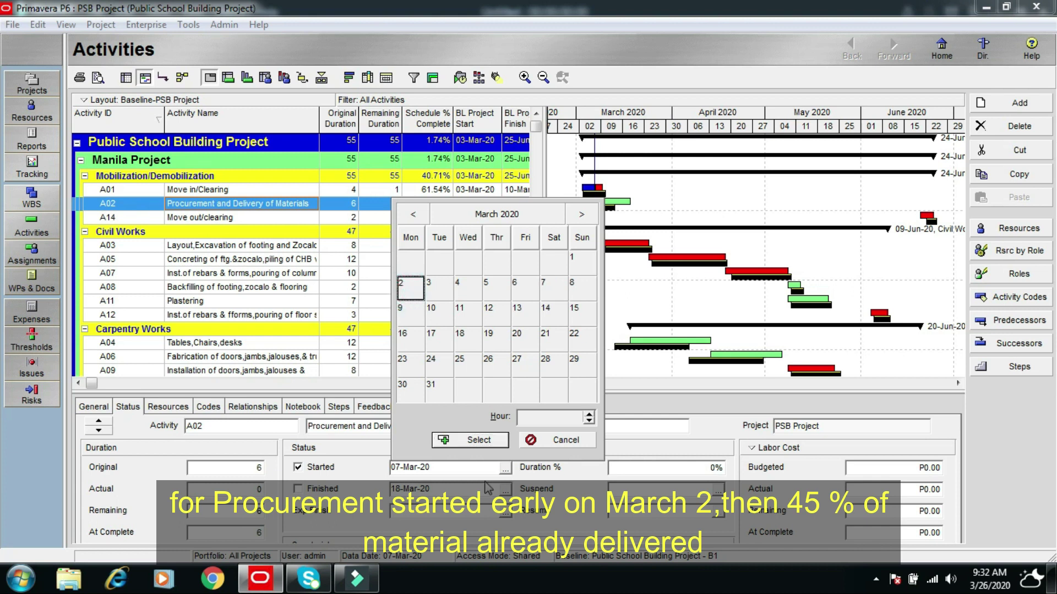
click(475, 441)
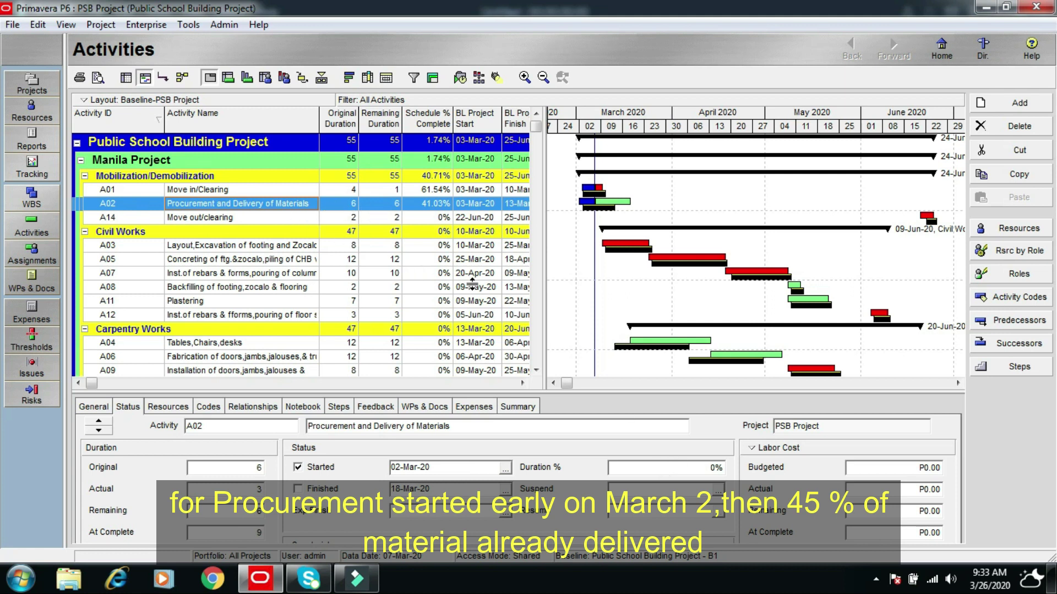
click(678, 466)
key(BackSpace)
key(BackSpace)
text(45)
key(Return)
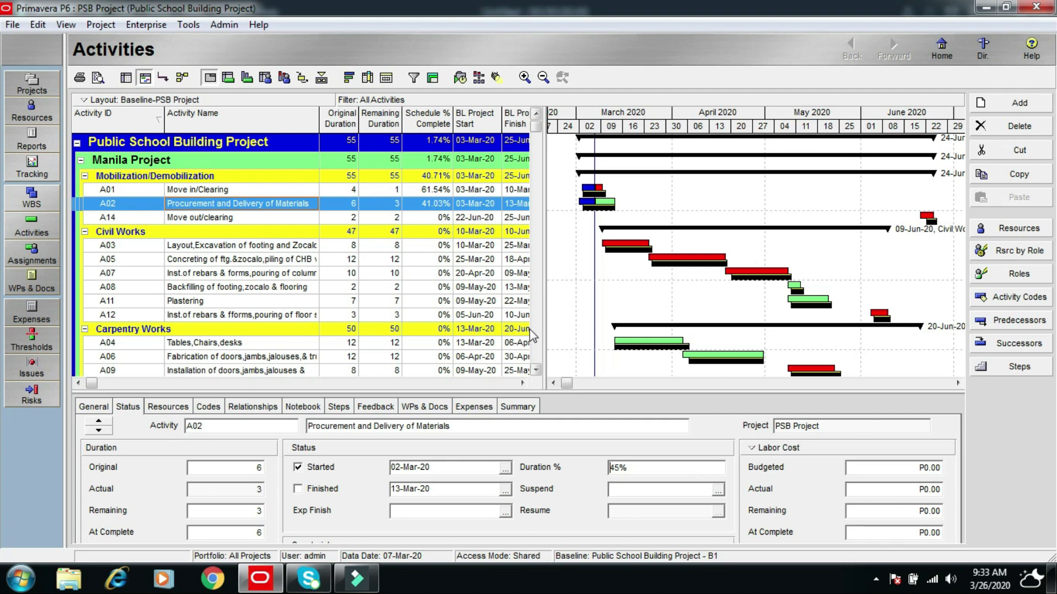
Record activity A03 Layout, Excavation of footing and Zocalo as started on 05-Mar-20 and 15% complete by duration
click(297, 246)
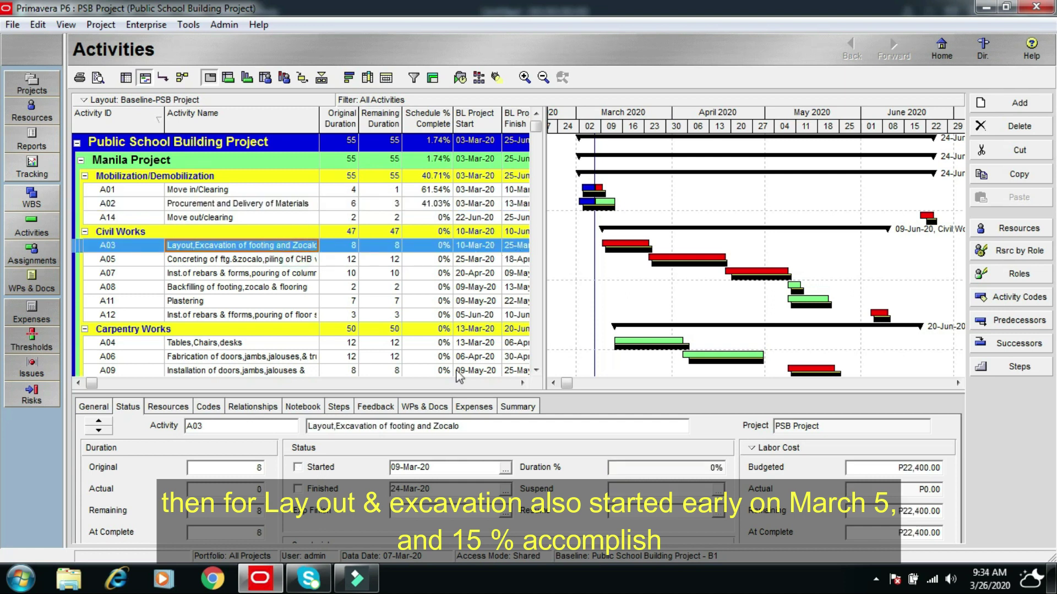
click(298, 468)
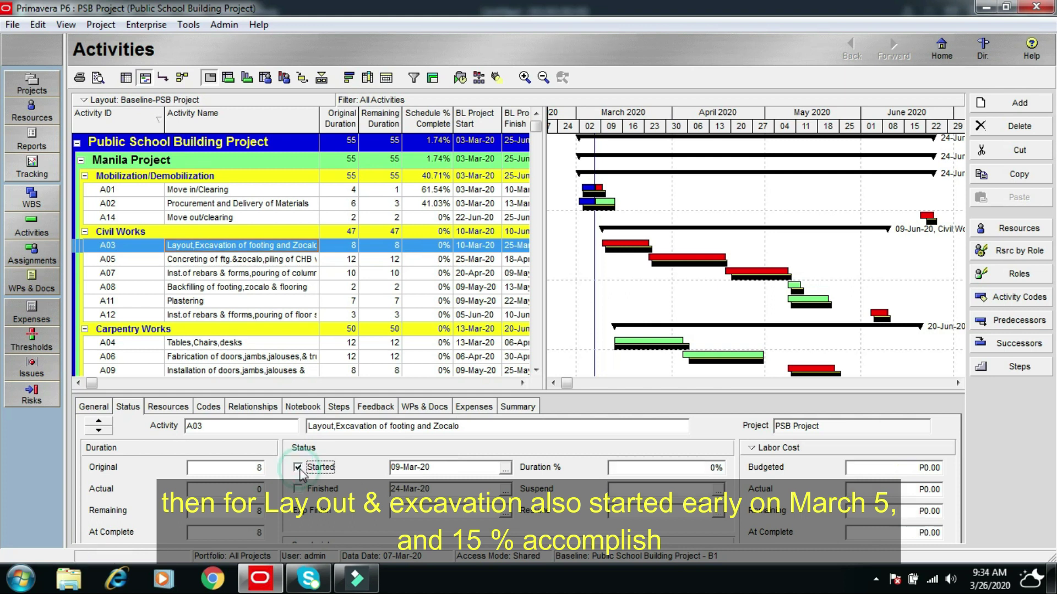
click(504, 469)
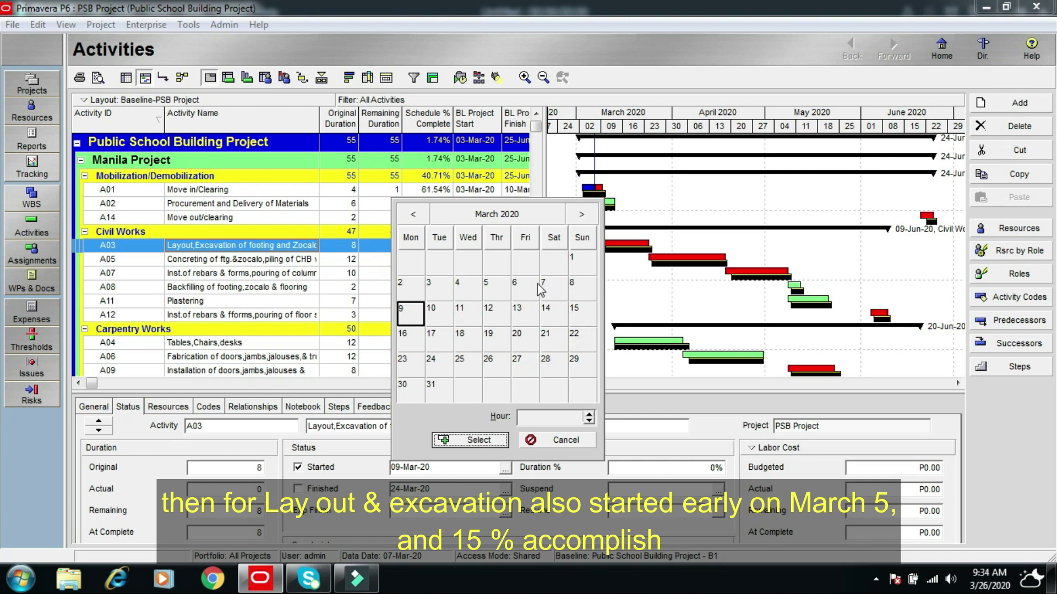
click(497, 289)
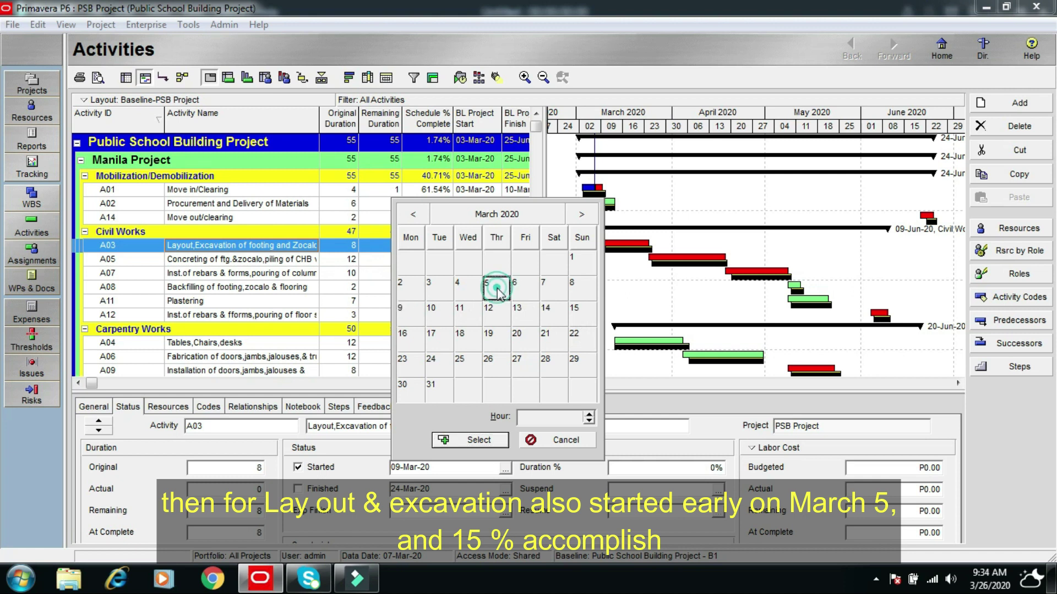
click(479, 440)
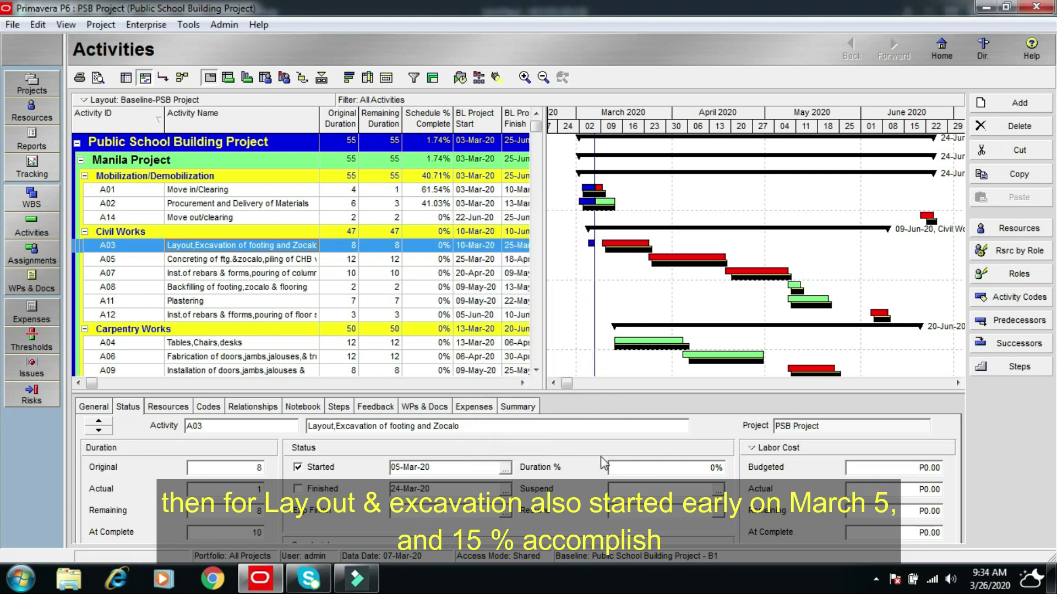
click(676, 471)
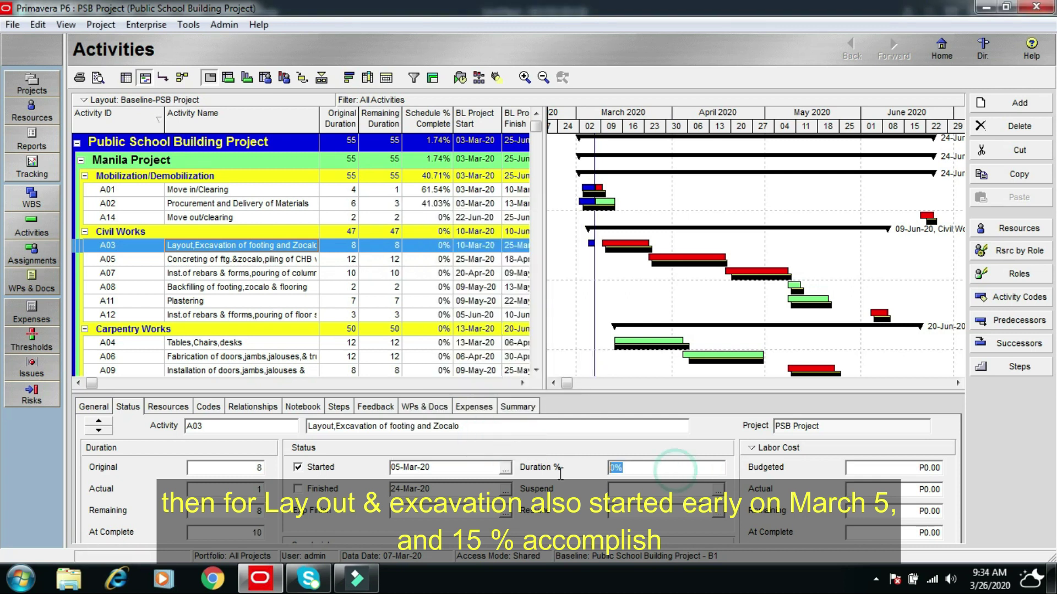
key(BackSpace)
key(BackSpace)
text(15)
key(Return)
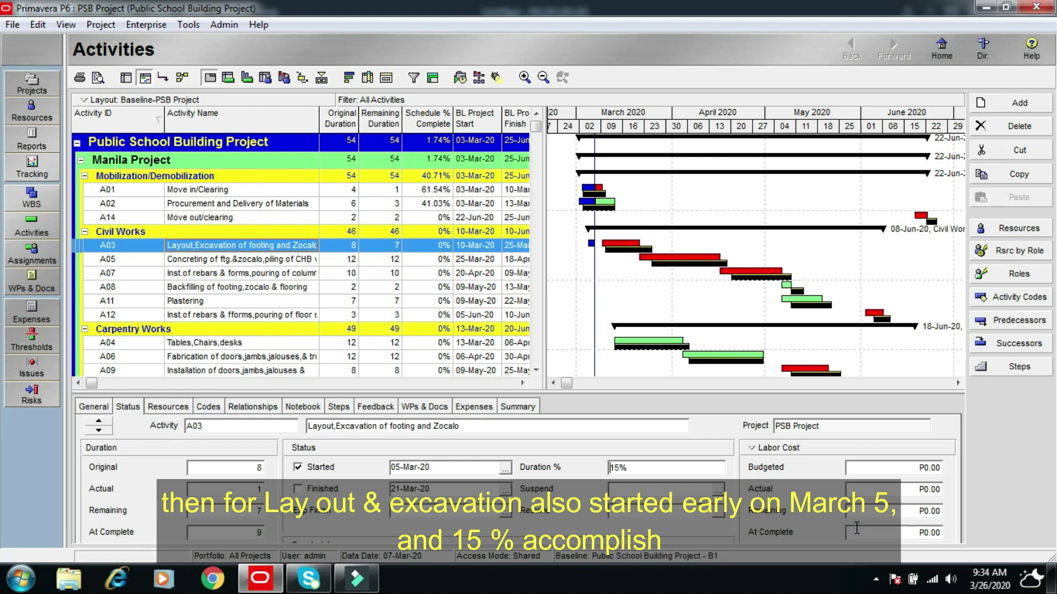
Change the schedule options to use Progress Override when scheduling progressed activities
click(523, 383)
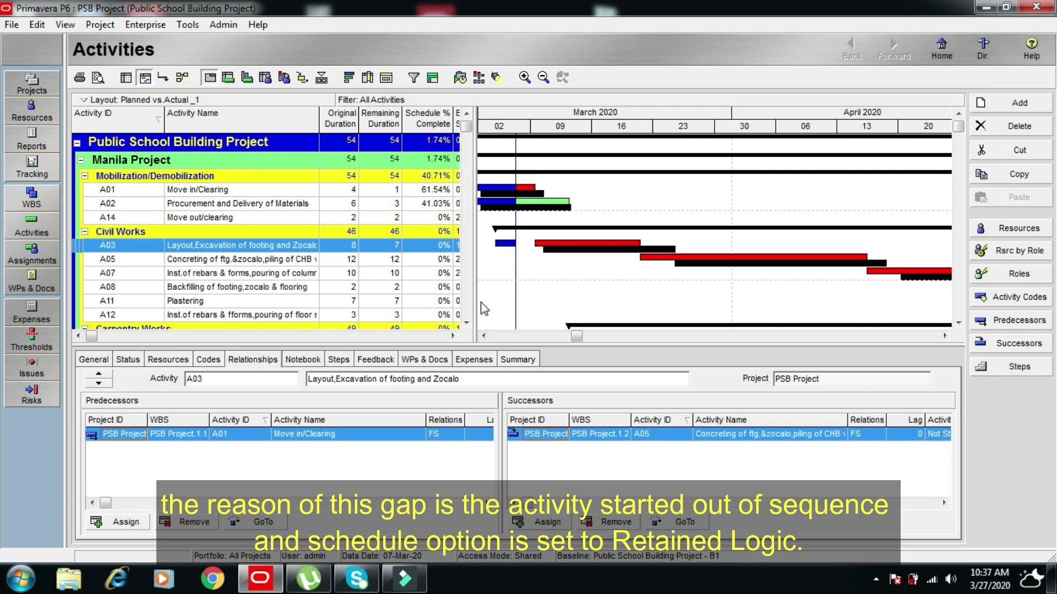
click(460, 78)
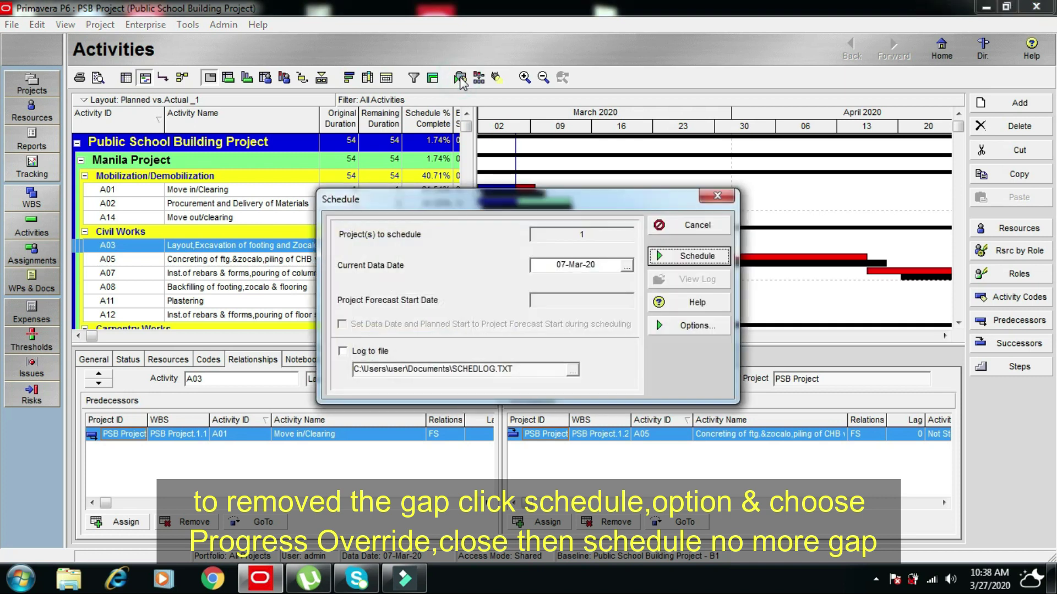
click(695, 328)
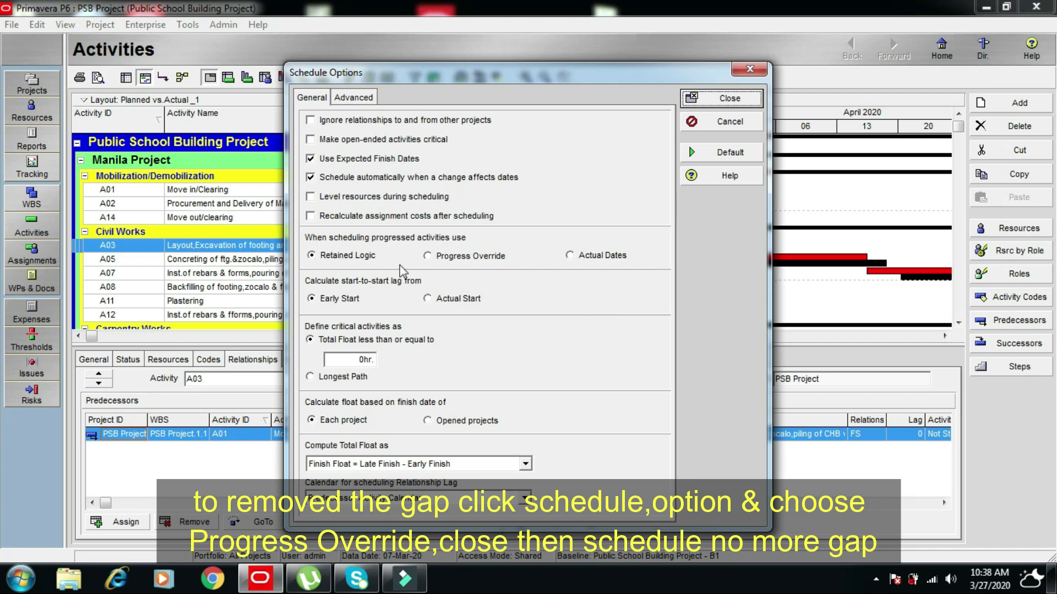
click(429, 257)
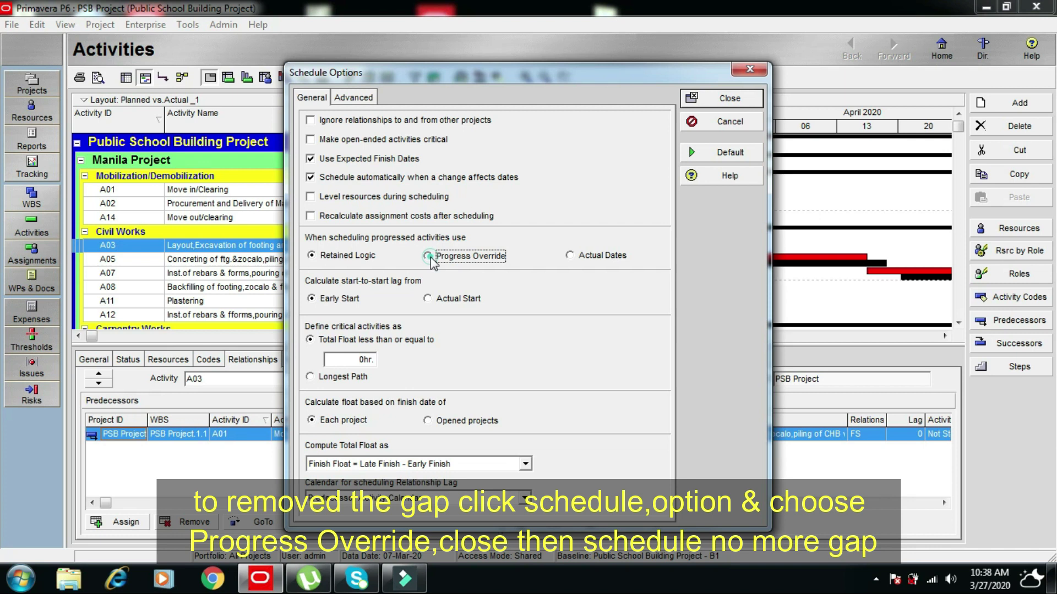
click(730, 100)
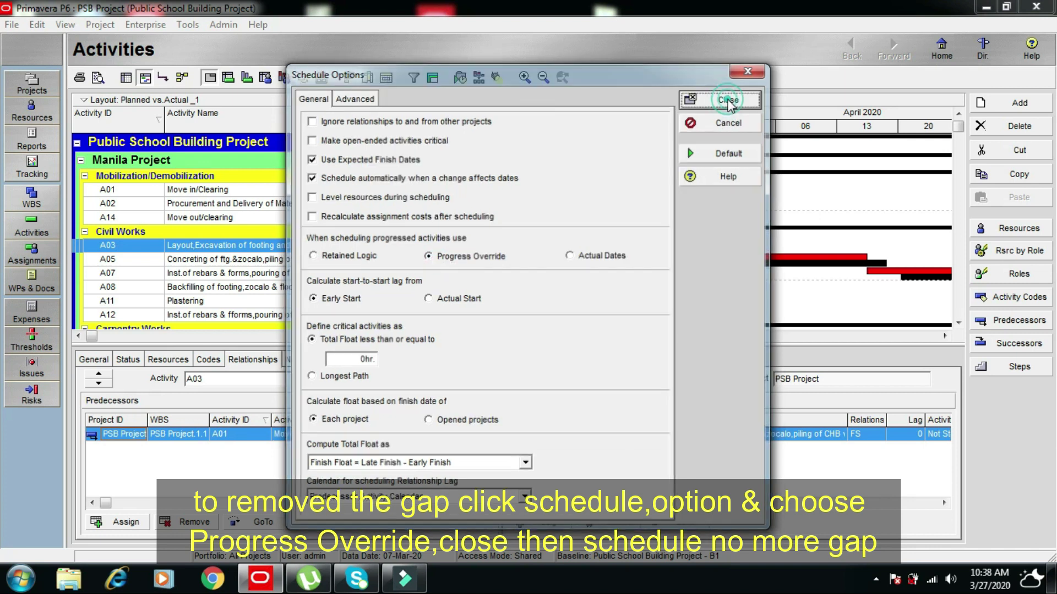
Run the project schedule with the Progress Override setting applied
click(698, 257)
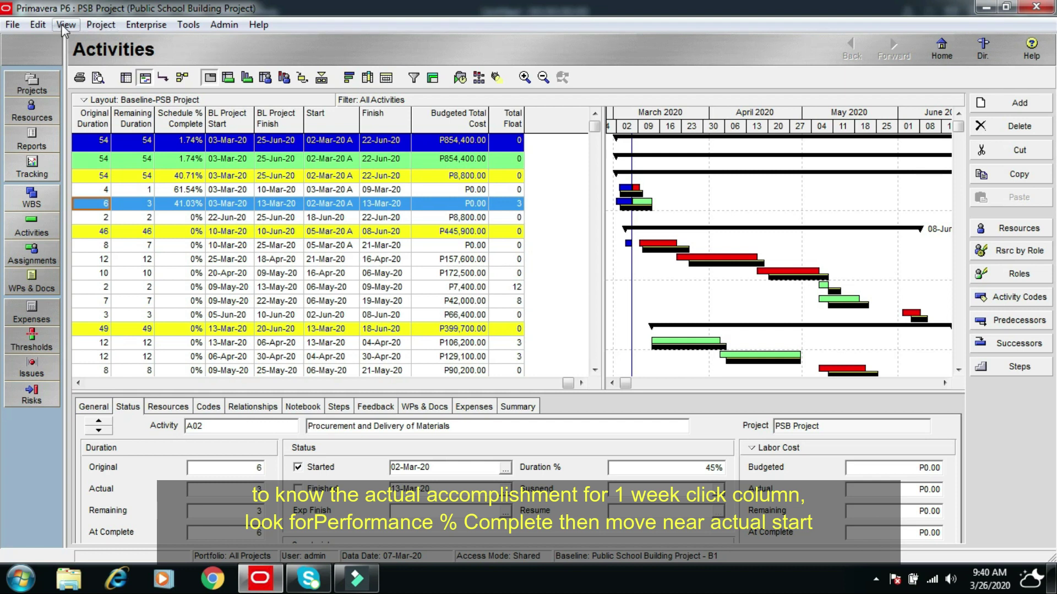
Add the Performance % Complete column to the activity table and place it between BL Project Finish and Start
click(367, 80)
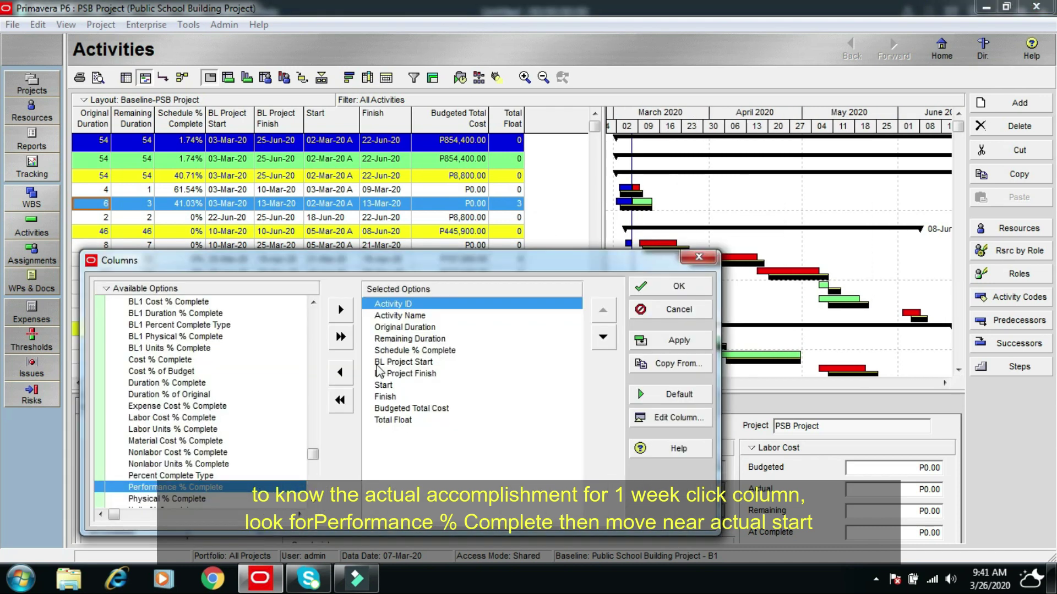
click(341, 311)
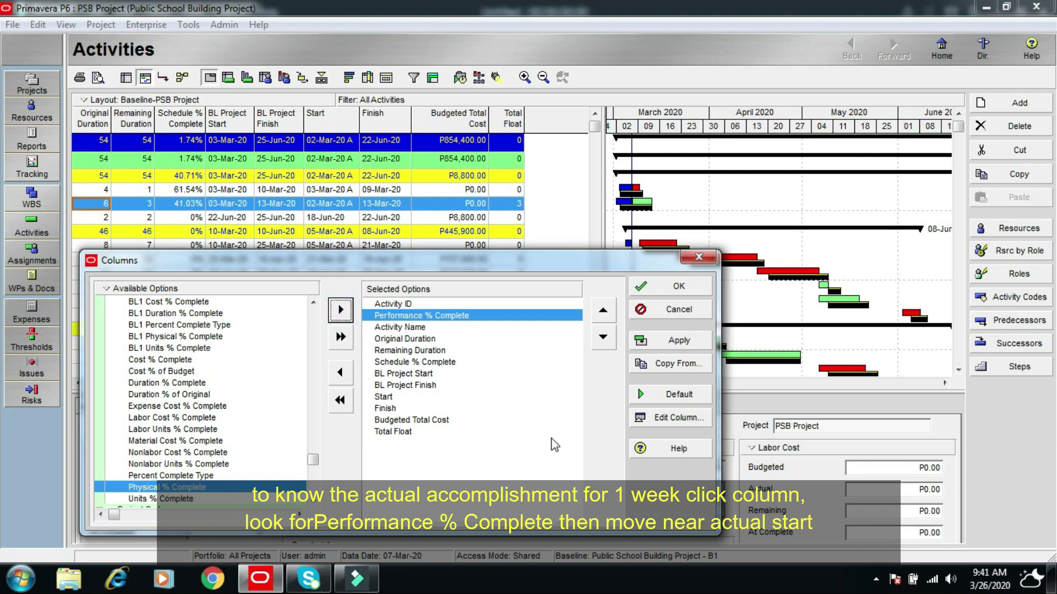
click(604, 338)
click(603, 338)
click(603, 338)
click(603, 338)
click(604, 338)
click(604, 337)
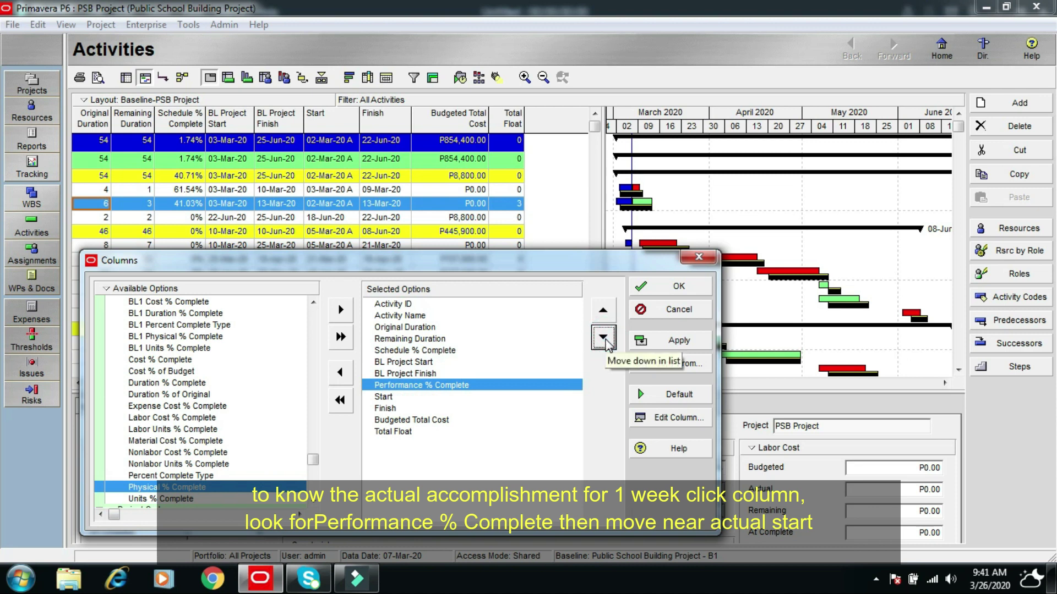
Retitle the Start column as Actual Start and the Finish column as Actual Finish
click(385, 396)
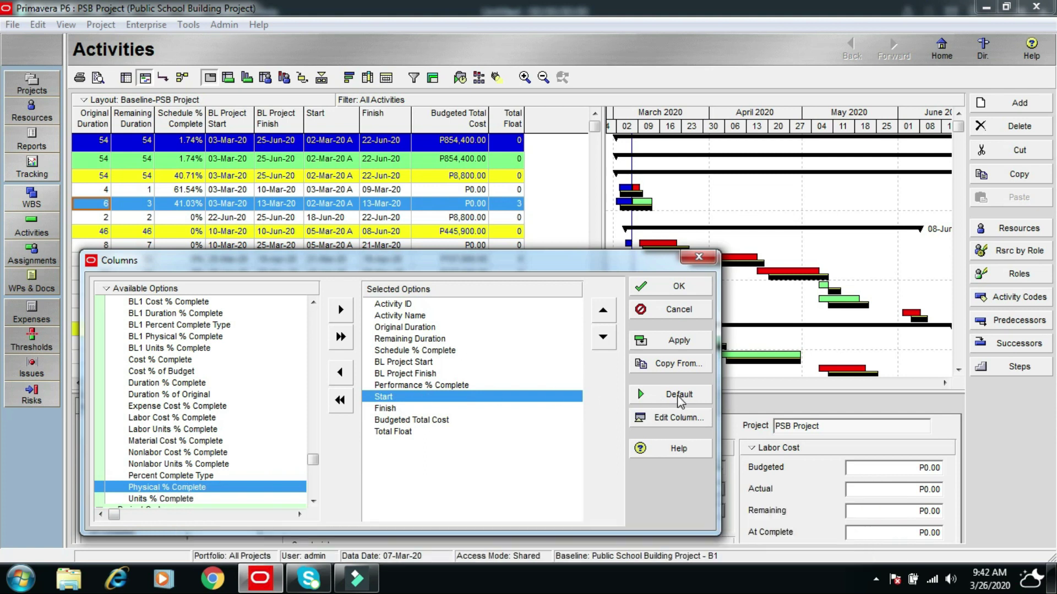
click(671, 418)
click(668, 236)
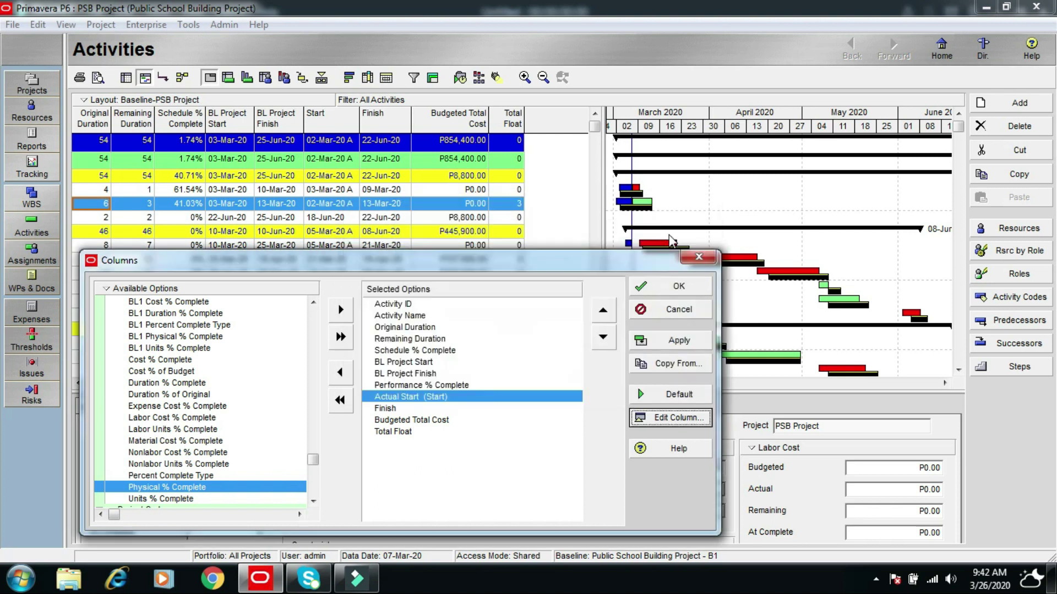
click(385, 409)
click(674, 418)
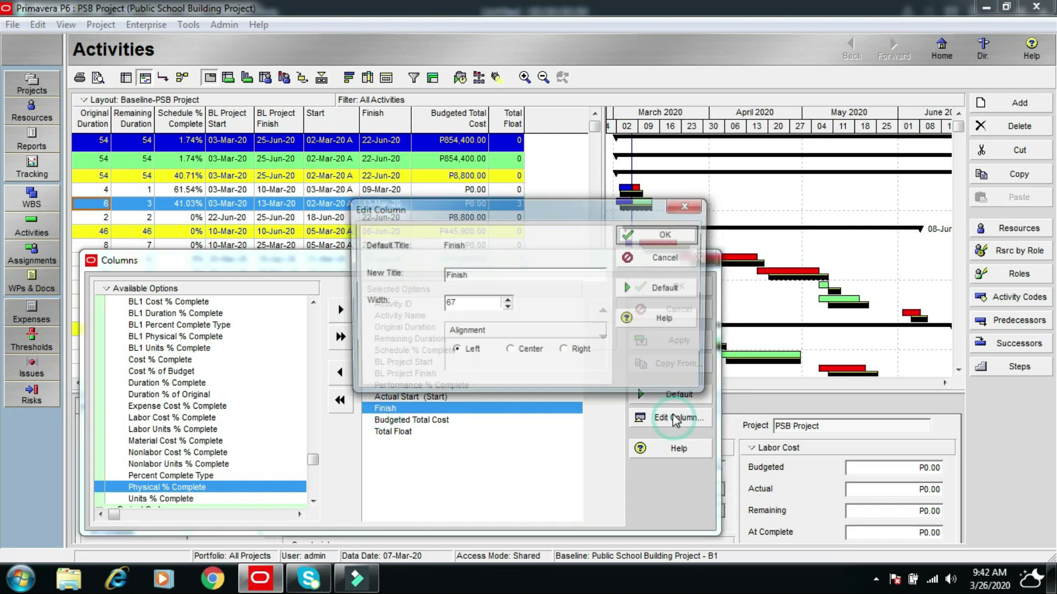
text(Actual Finish)
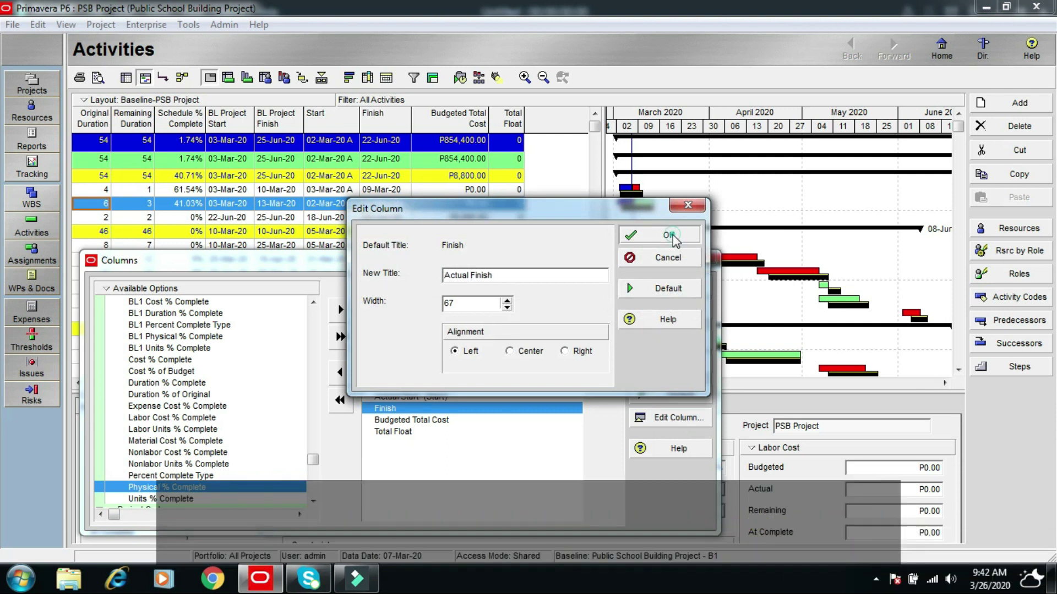
click(668, 236)
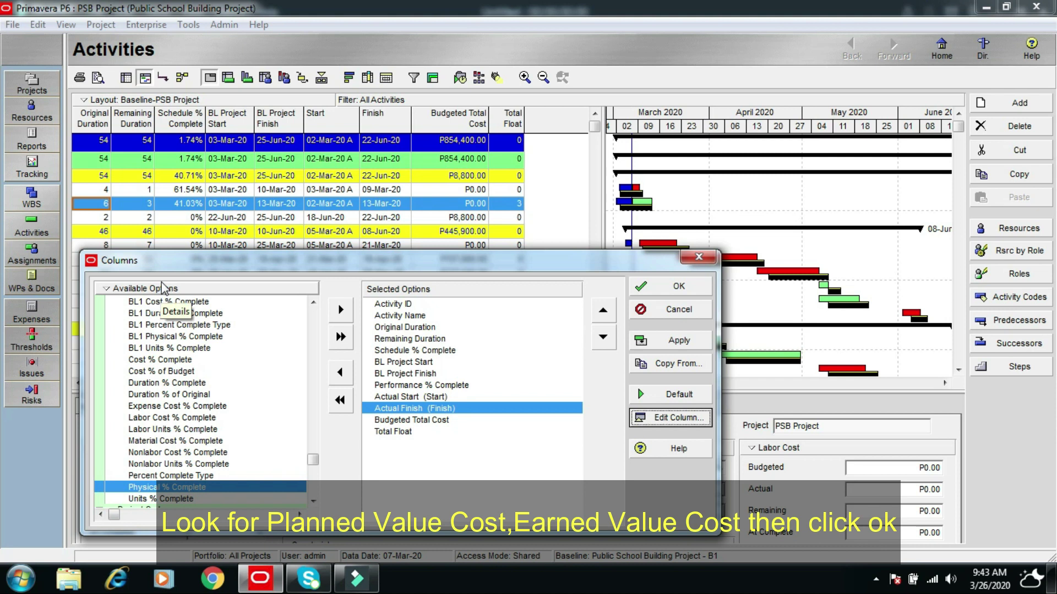
Find the Planned Value Cost column, add it to the selected columns and place it directly after BL Project Finish
right_click(145, 290)
click(132, 307)
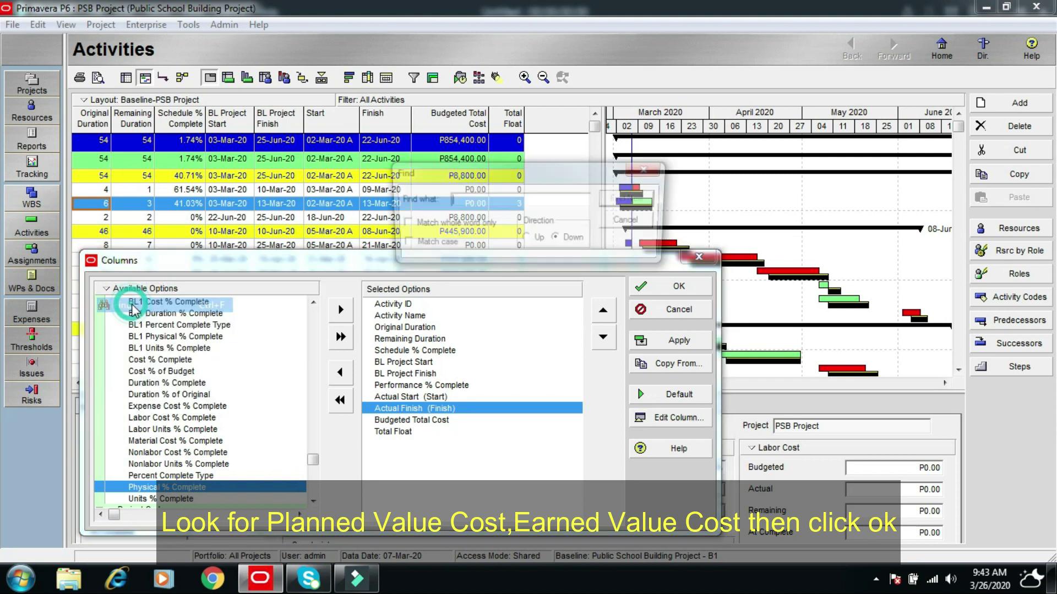
key(Return)
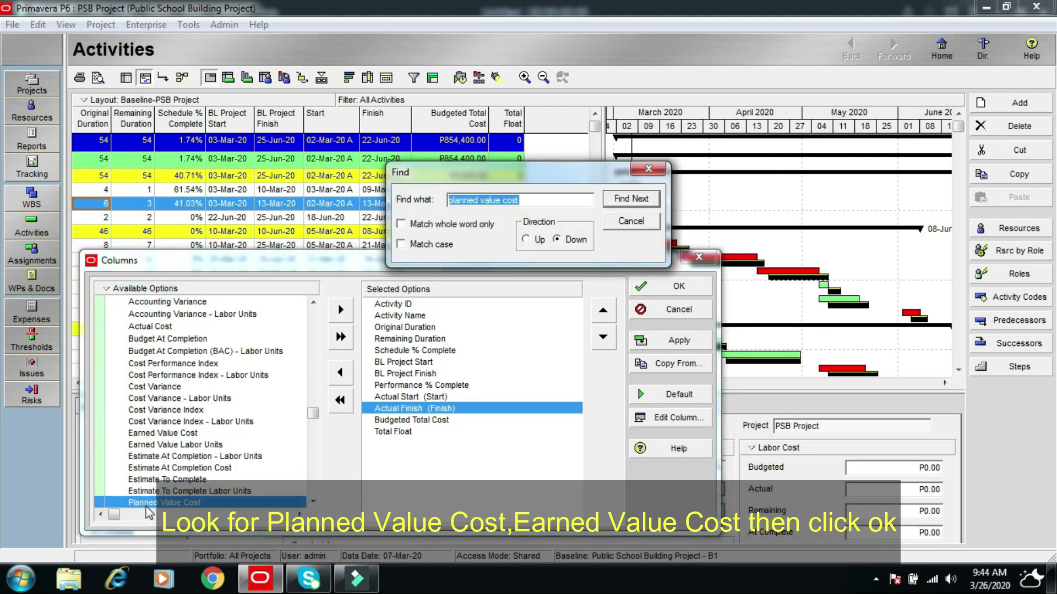
click(341, 312)
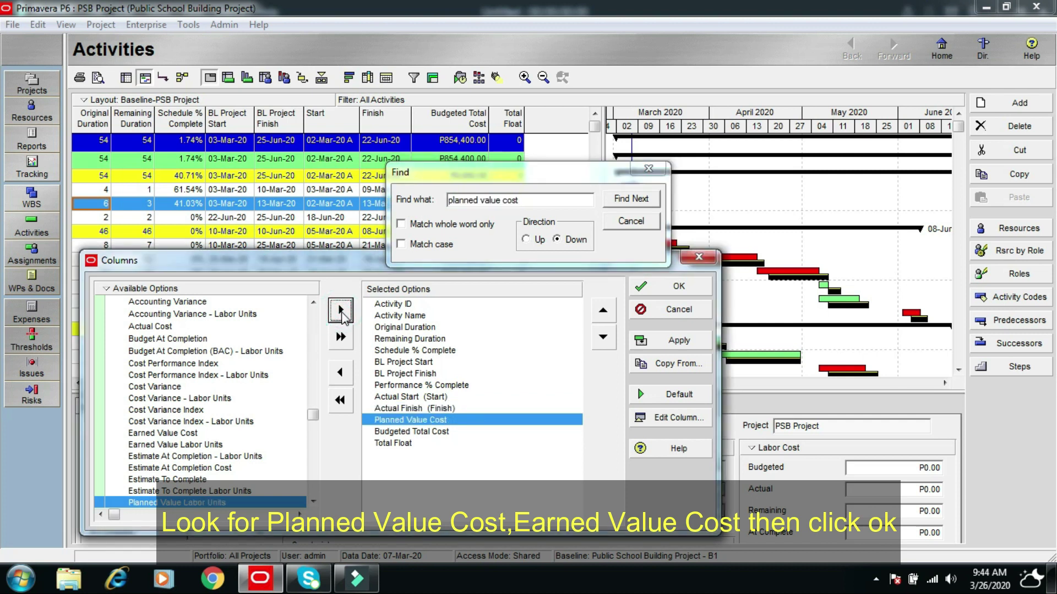
click(603, 313)
click(604, 313)
click(603, 313)
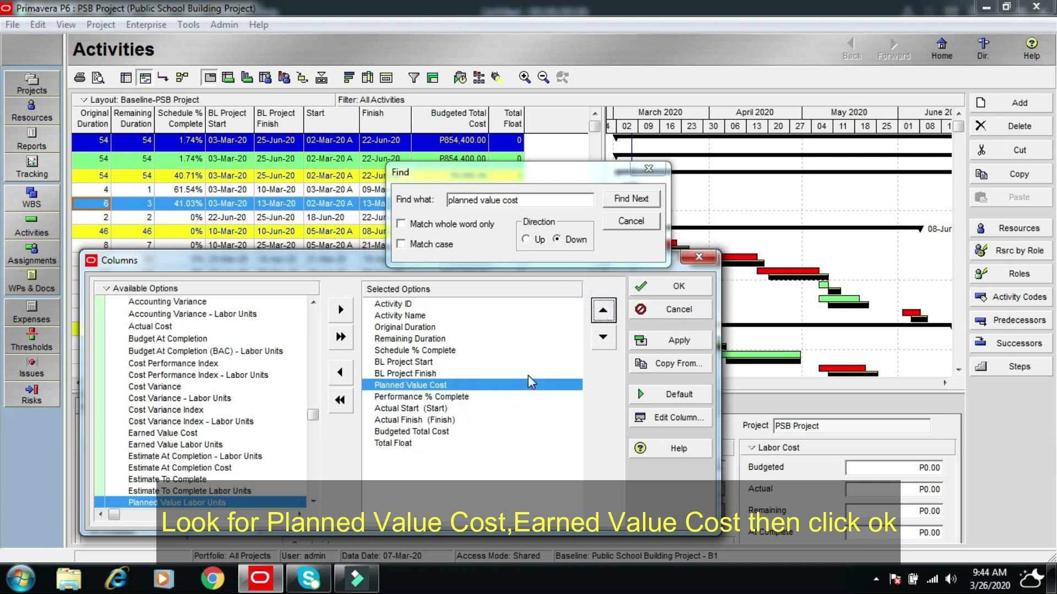
Search the available columns for Earned value cost
click(479, 199)
key(BackSpace)
key(BackSpace)
key(BackSpace)
key(BackSpace)
key(BackSpace)
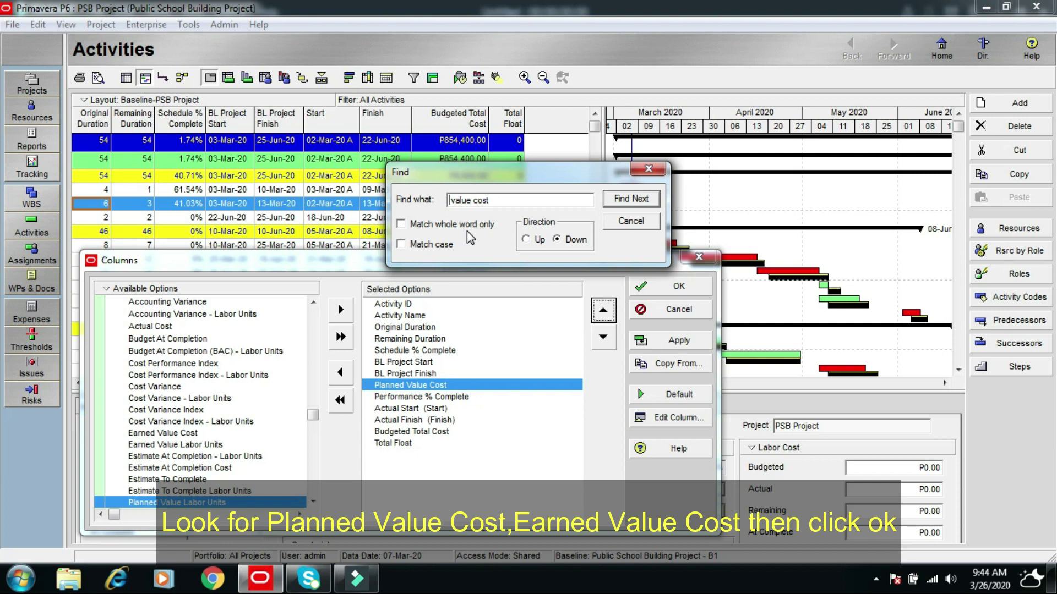
text(Earned)
click(637, 199)
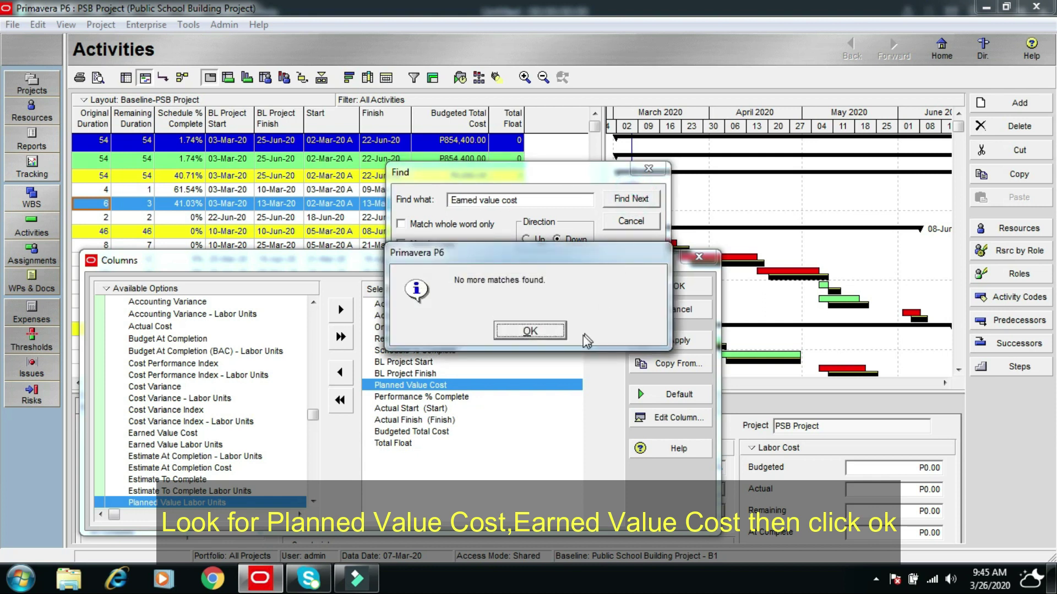
click(541, 330)
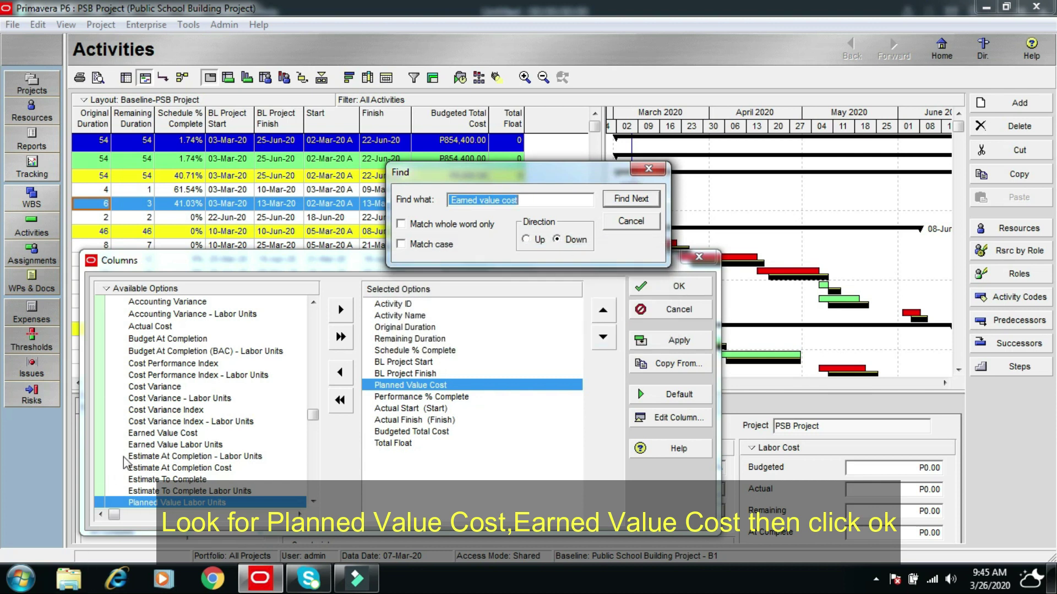
Add the Earned Value Cost column directly after Actual Finish and apply the column selection to the activity table
click(163, 433)
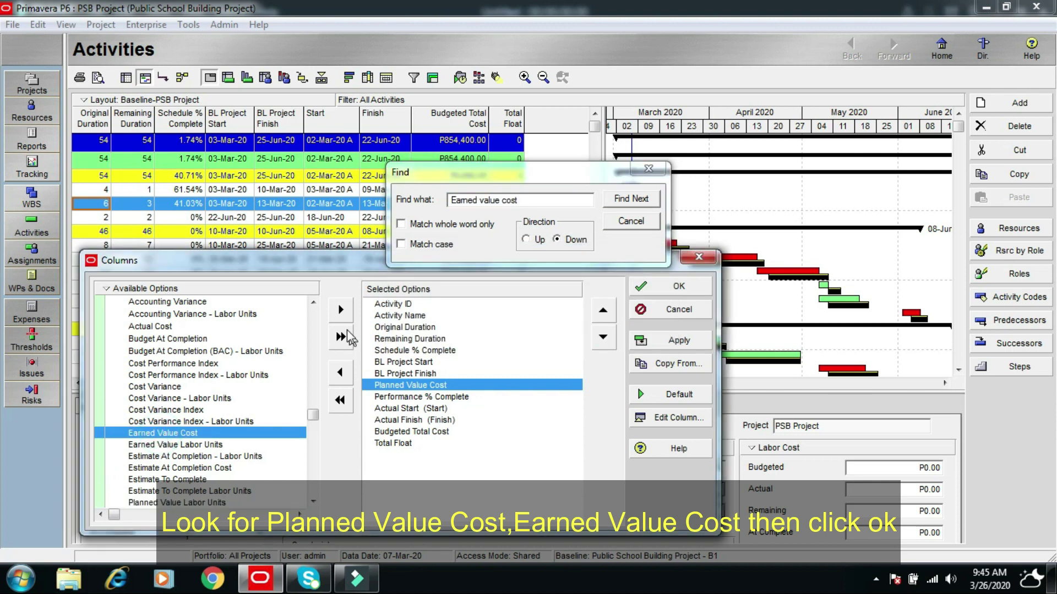
click(341, 309)
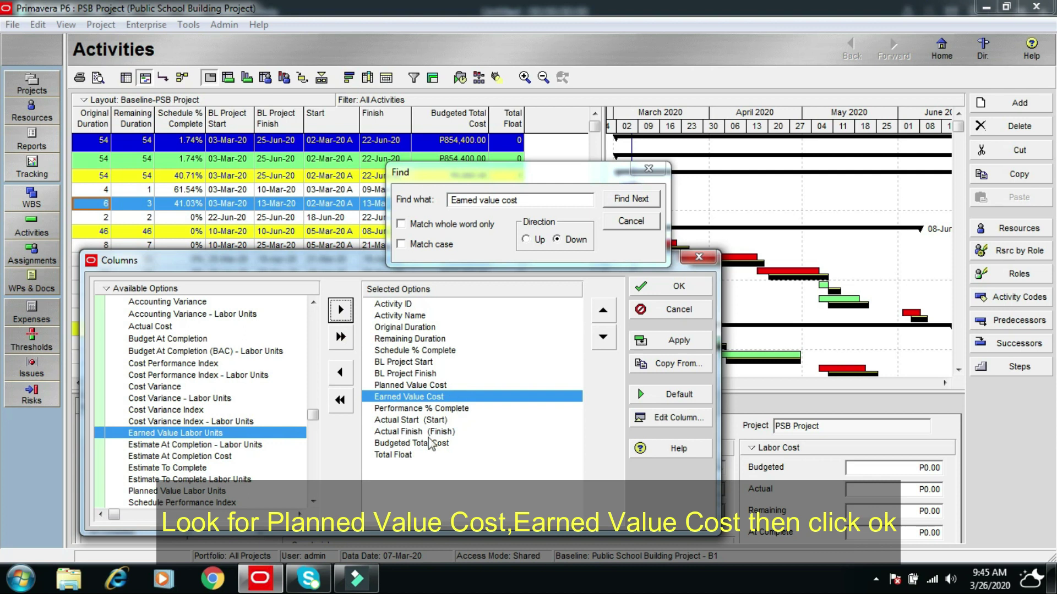
click(603, 338)
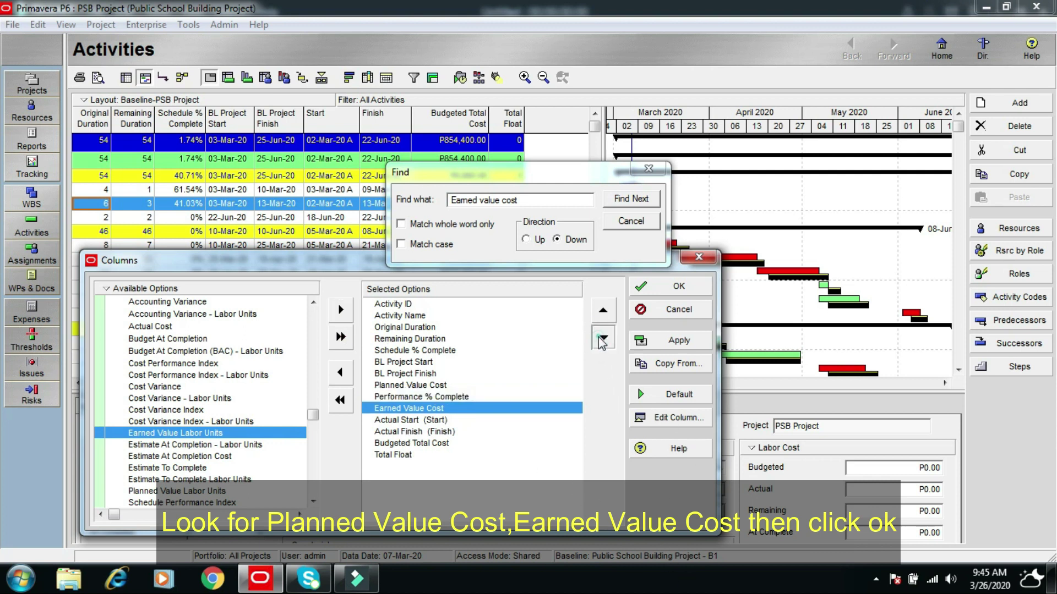
click(603, 338)
click(603, 338)
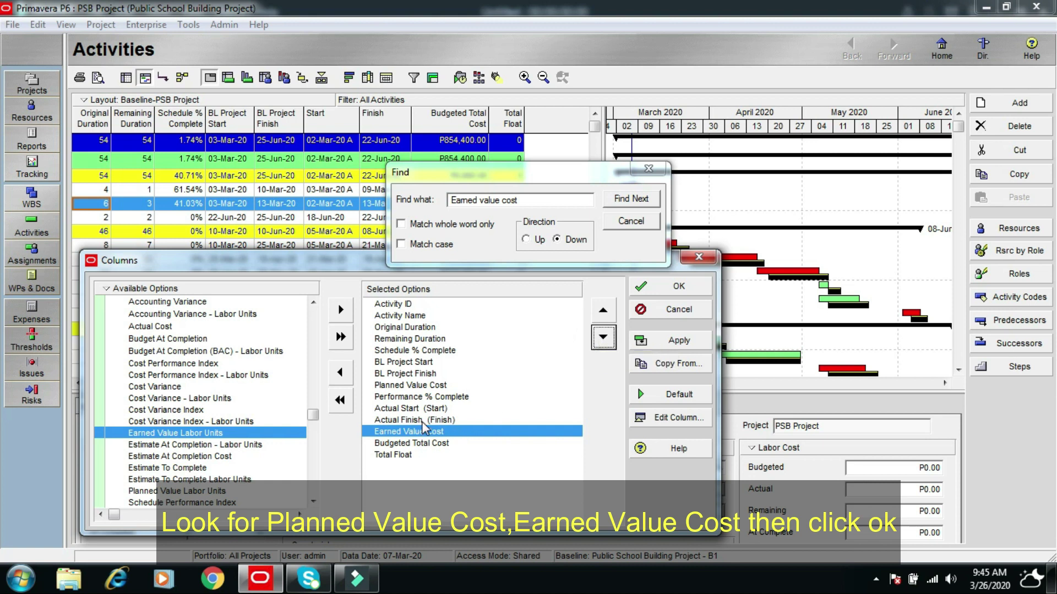
click(648, 168)
click(672, 288)
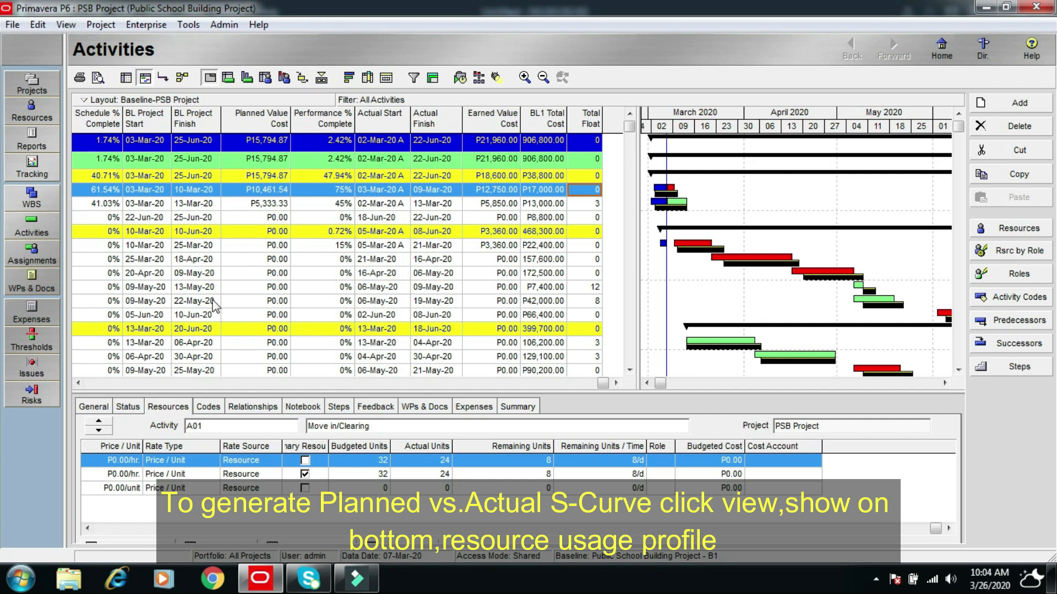
Show the Resource Usage Profile in the lower layout beneath the activity table and Gantt chart
click(66, 25)
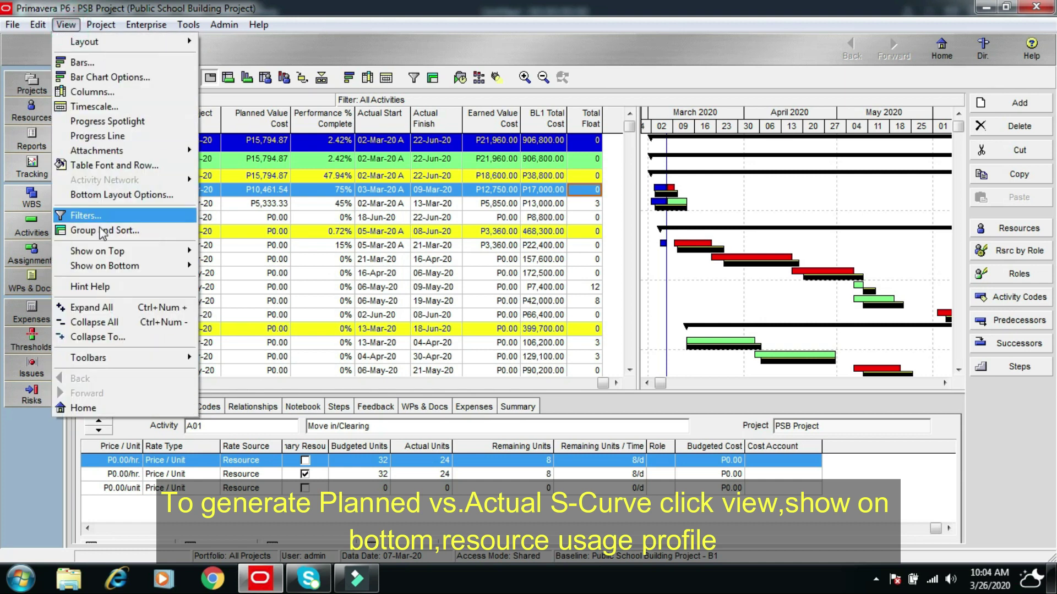
mouse_move(109, 270)
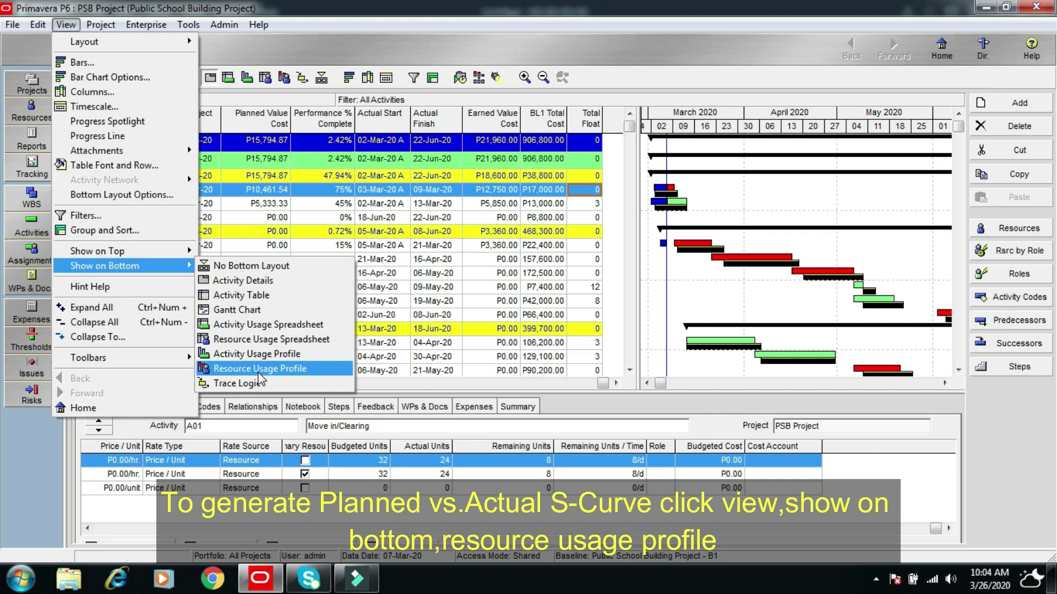
click(259, 370)
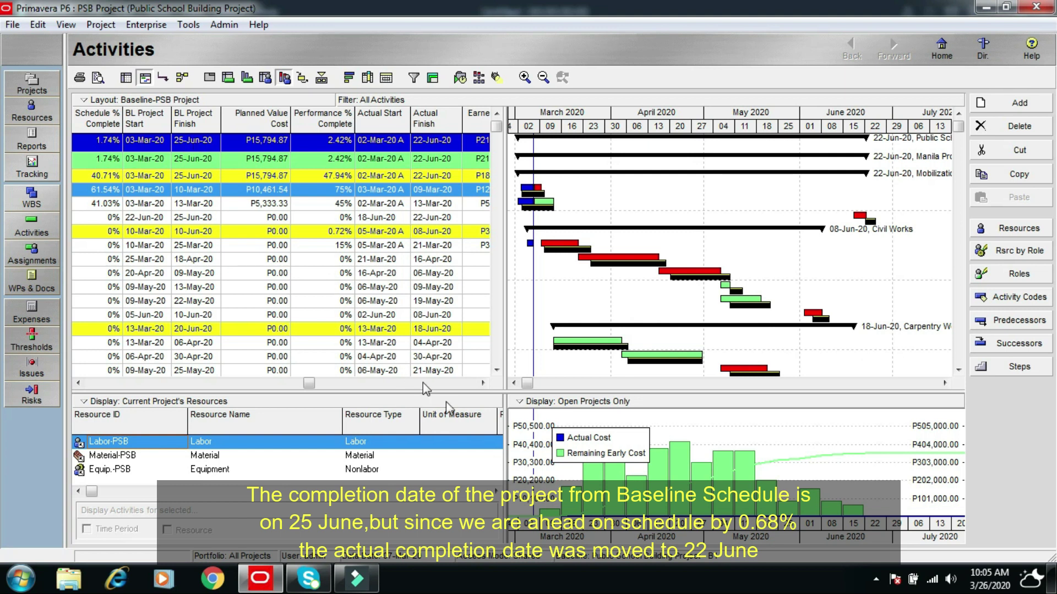
Examine the cost usage profiles of the Material-PSB, Equip.-PSB and Labor-PSB resources in turn
click(483, 384)
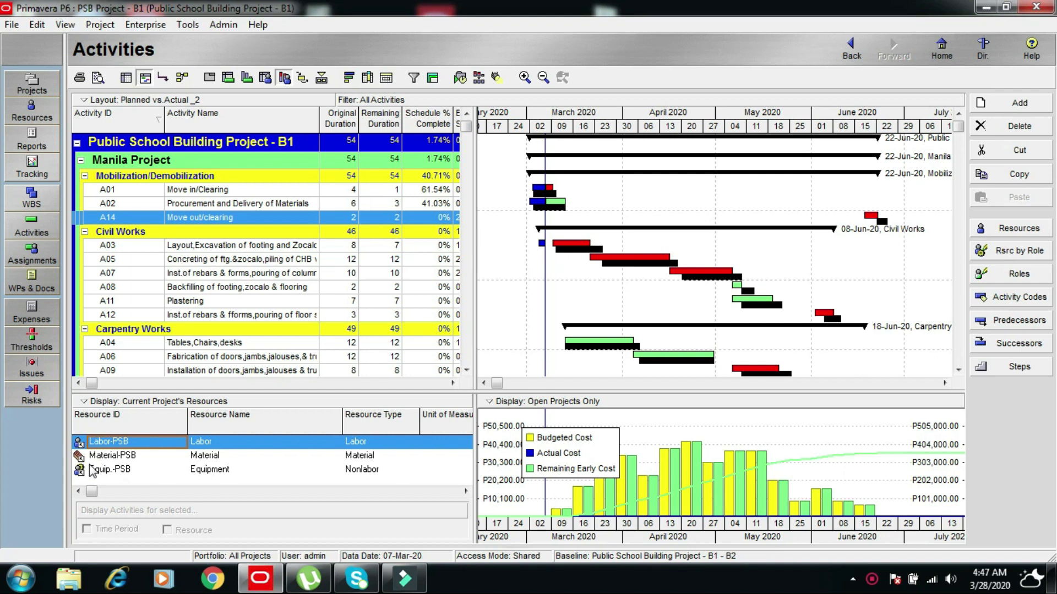
click(120, 455)
click(120, 471)
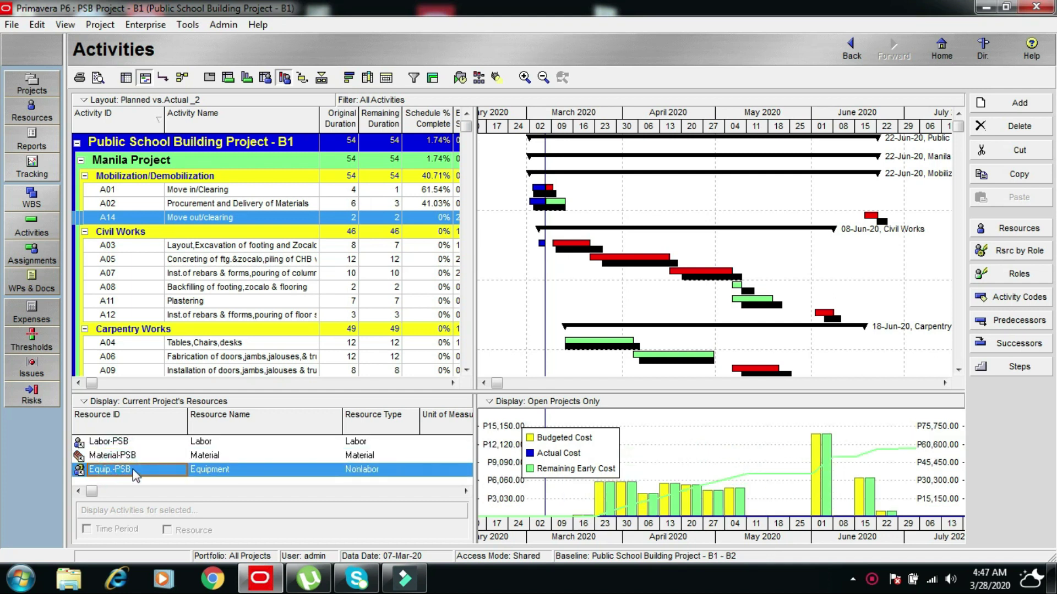
click(111, 442)
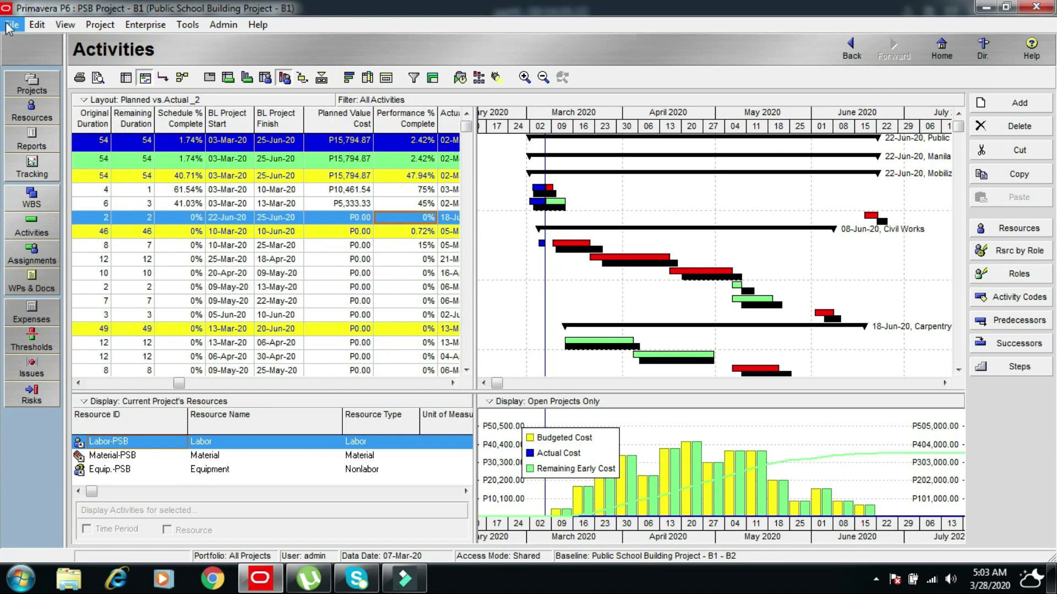
Export PSB Project - B1 in Primavera PM / MM (XER) format, 7.0 or later, as PSB Project -Week 1 in the P6-Pinoy Planner folder
click(10, 26)
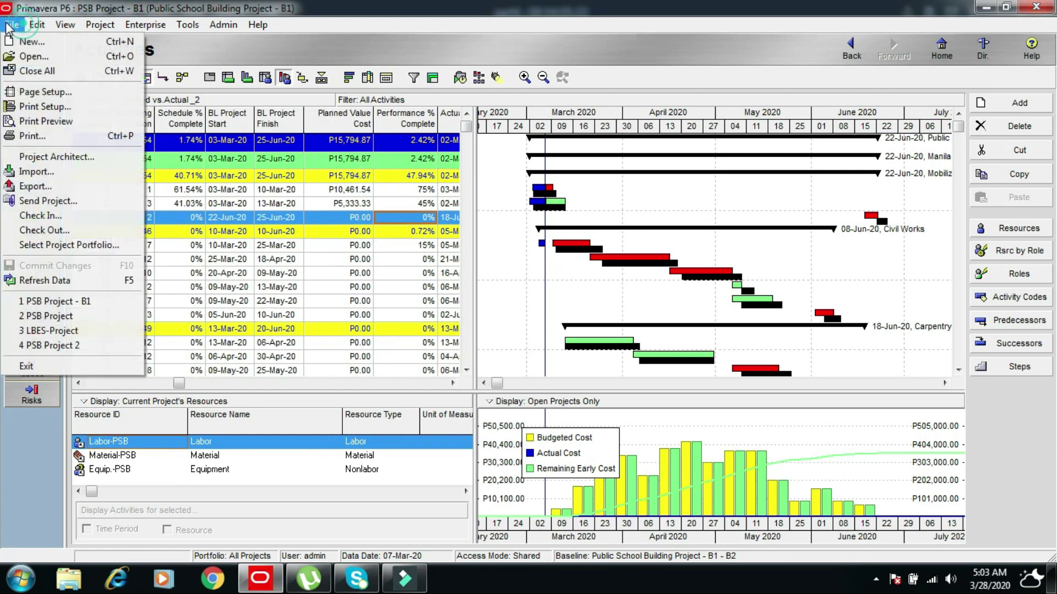
click(34, 187)
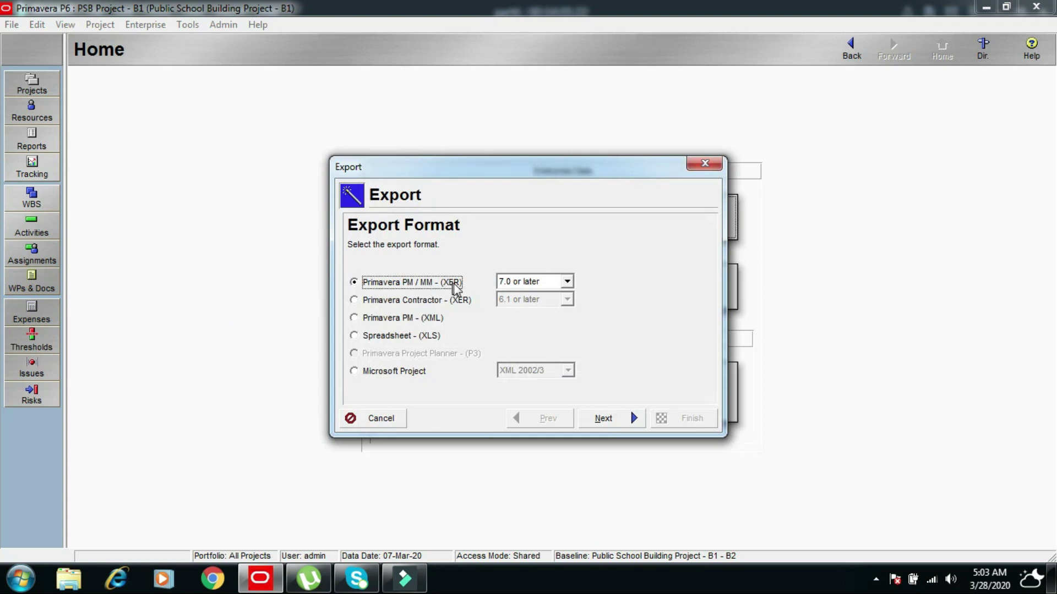
click(607, 425)
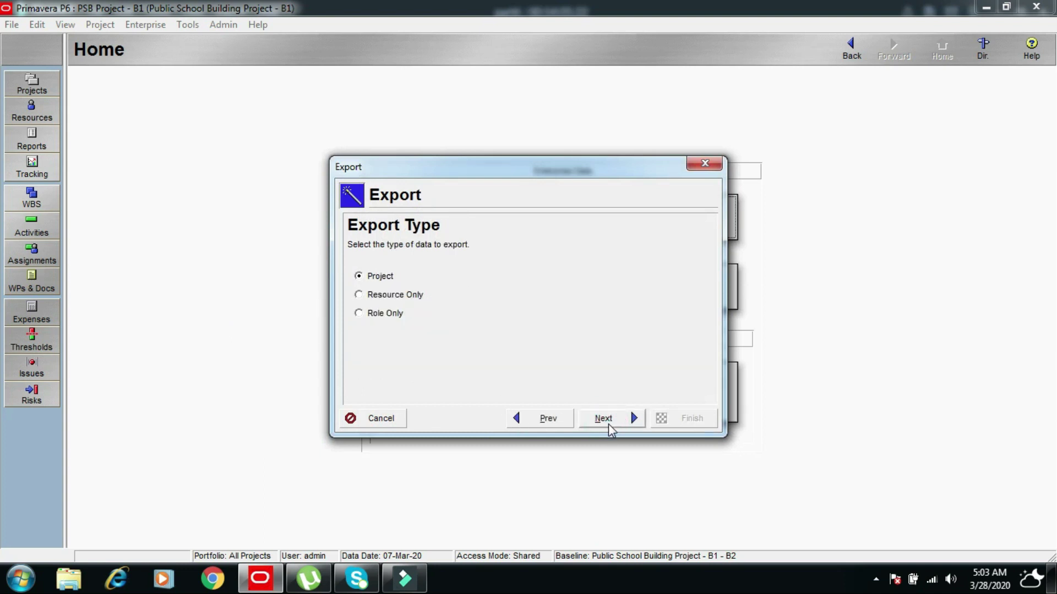
click(621, 423)
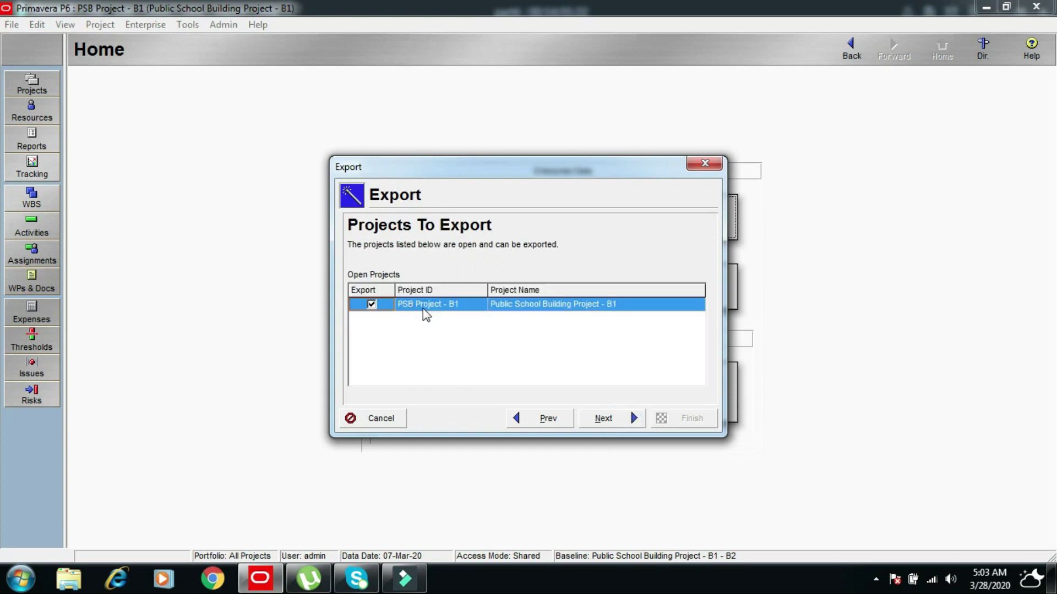
click(606, 422)
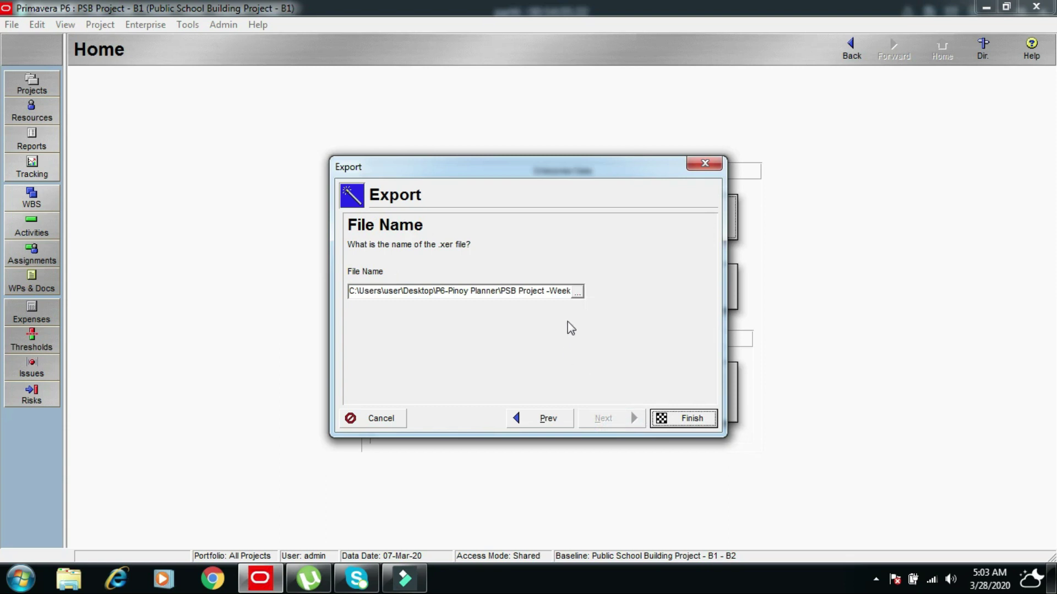
click(578, 295)
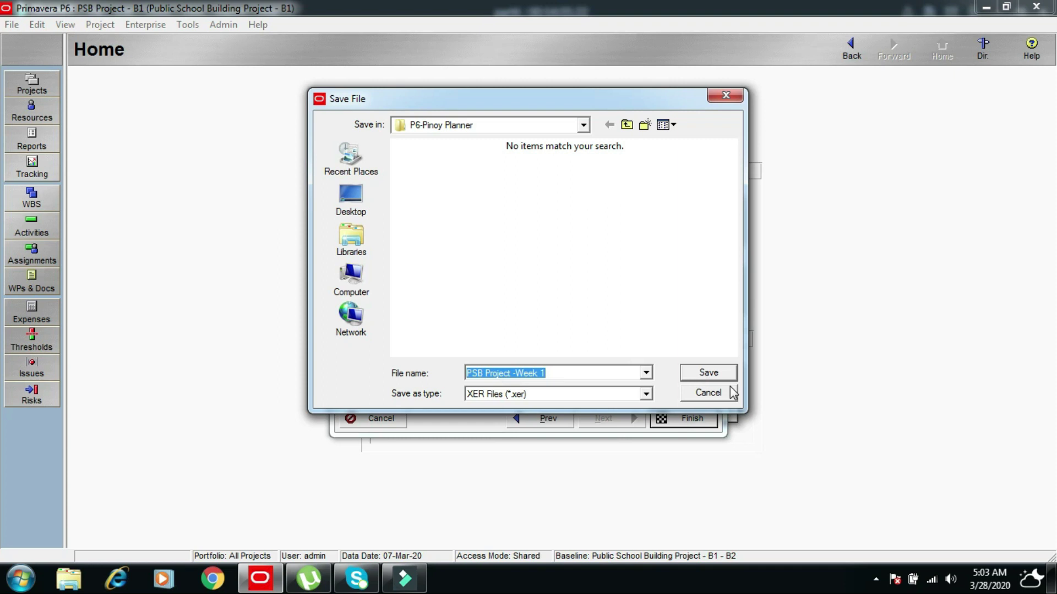
click(715, 373)
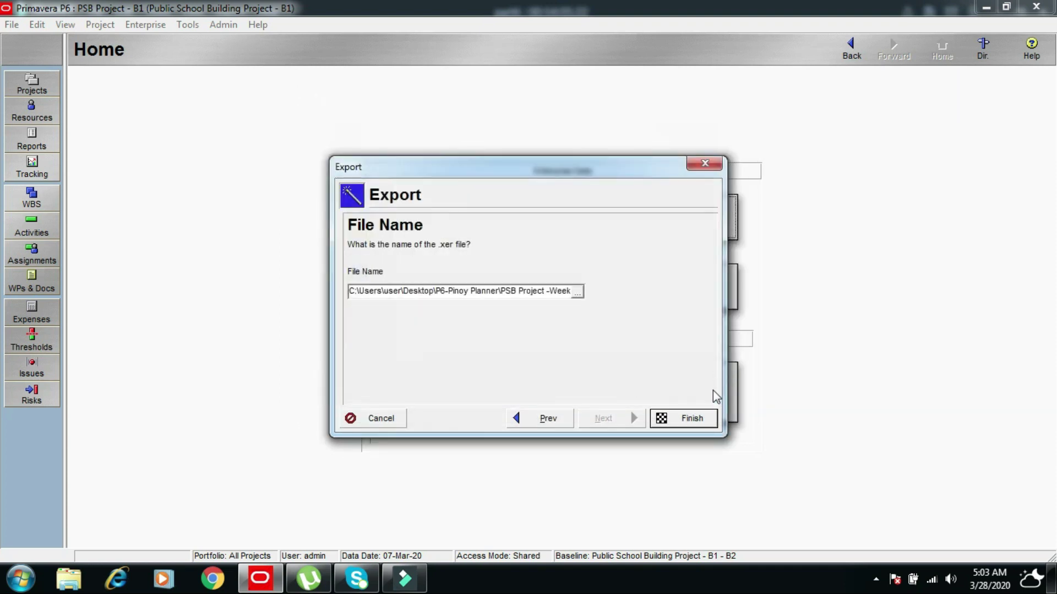
click(703, 420)
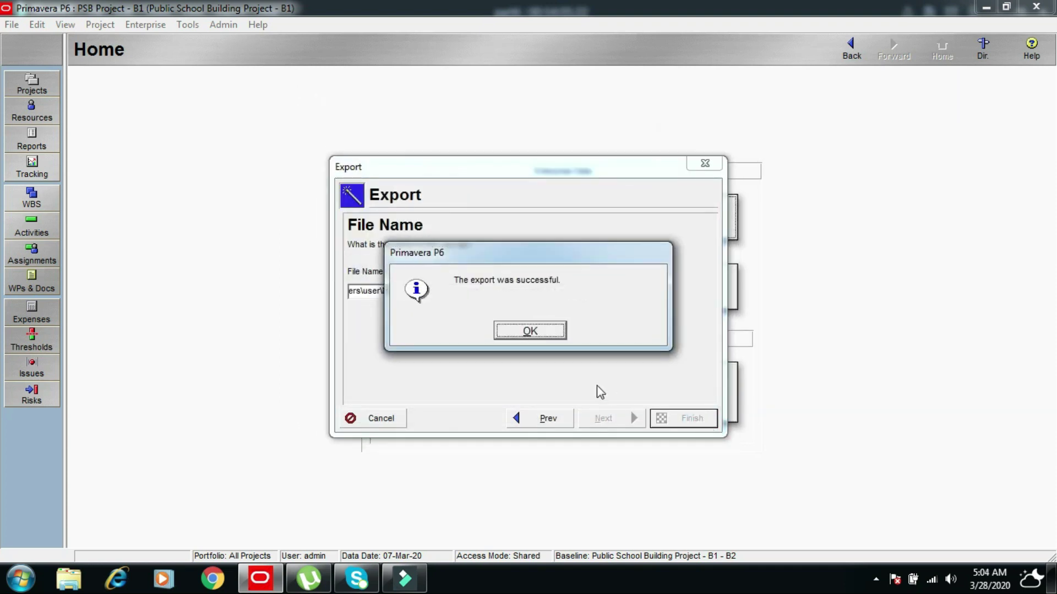
click(560, 334)
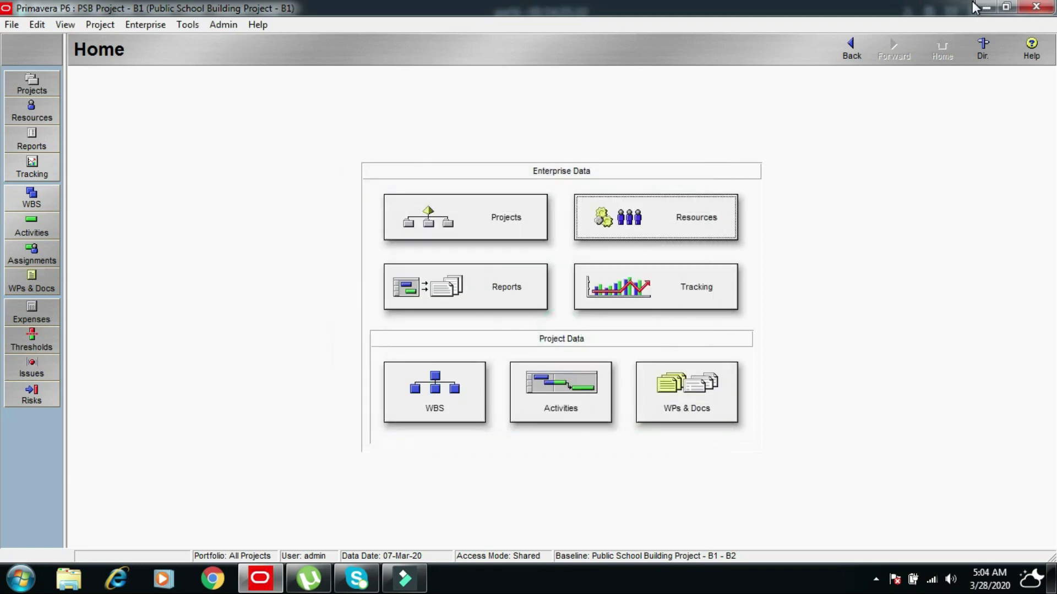